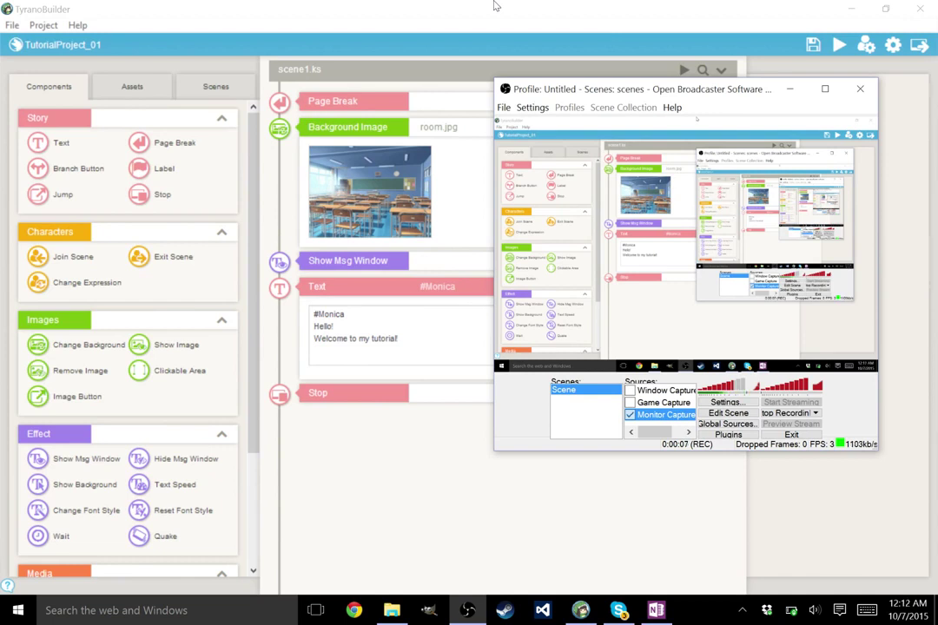
Step: Bring the TutorialProject_01 editor to the front and show the Project menu
left_click(493, 6)
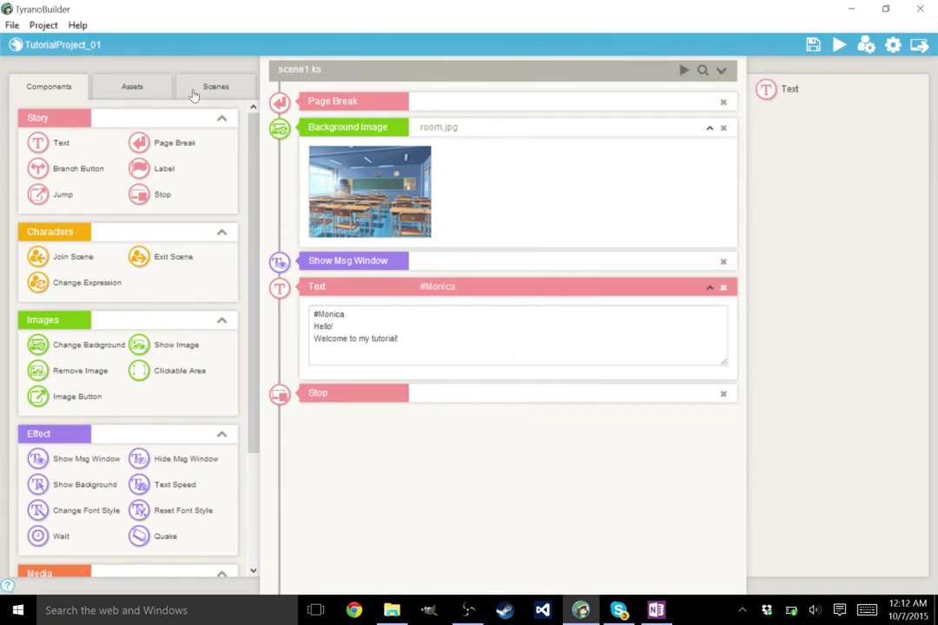
left_click(48, 26)
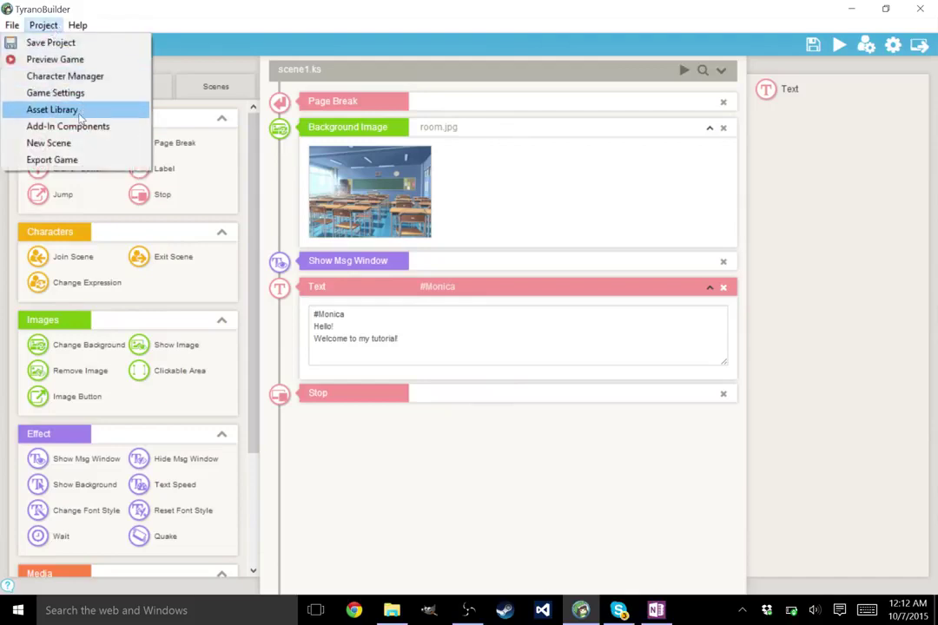
Step: Open the Asset Library from the Project menu
left_click(66, 109)
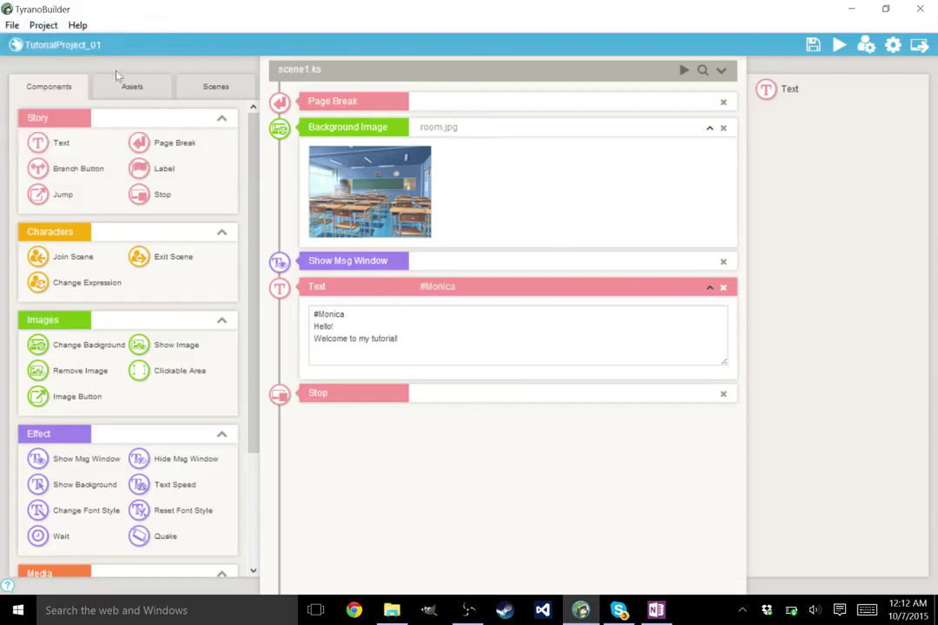
left_click(41, 25)
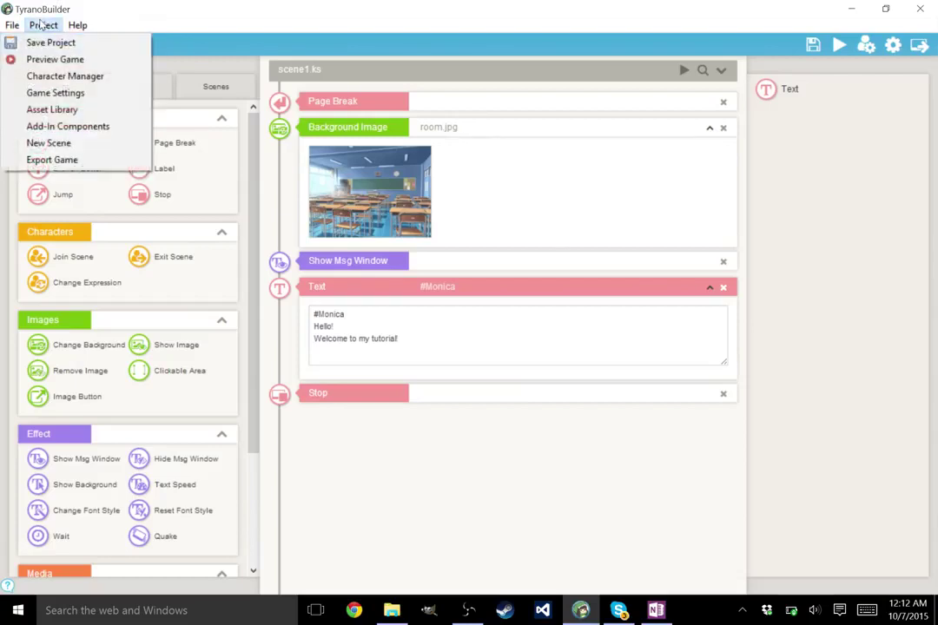
left_click(68, 108)
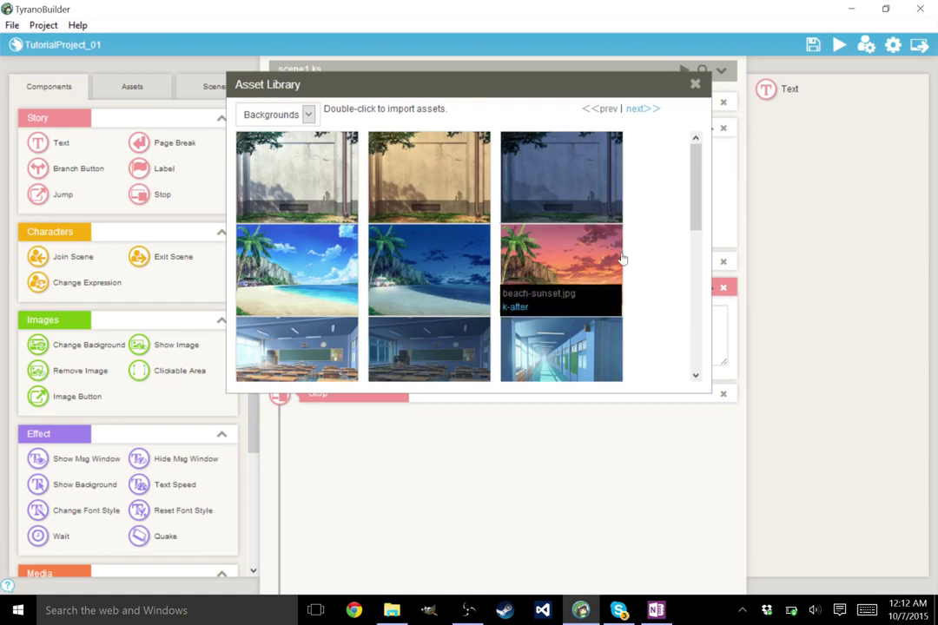
scroll(620, 258, "down", 3)
scroll(620, 257, "up", 5)
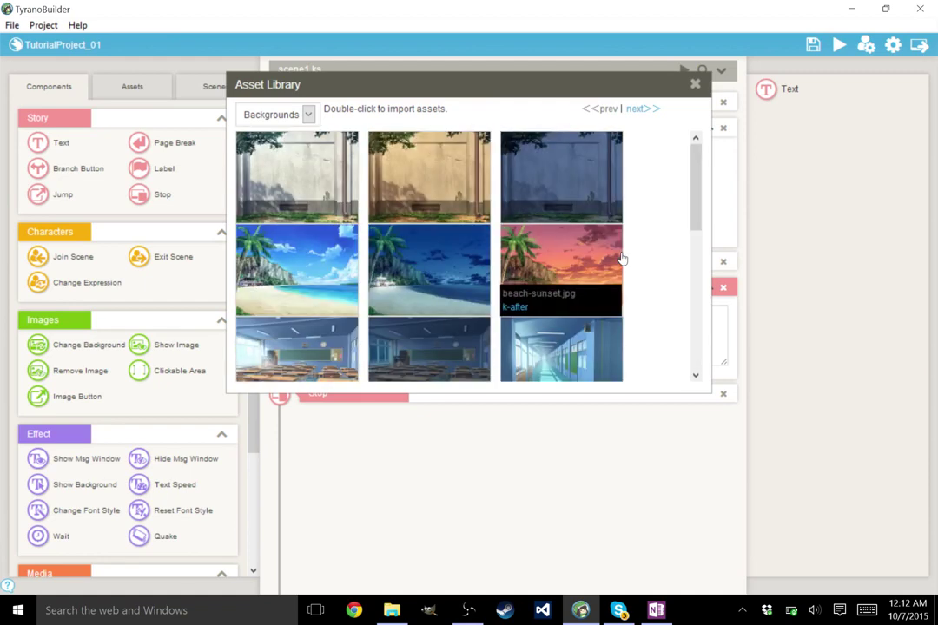
Step: Switch the library to Characters, import the blonde vchan sprite, and close the library
left_click(307, 114)
left_click(291, 158)
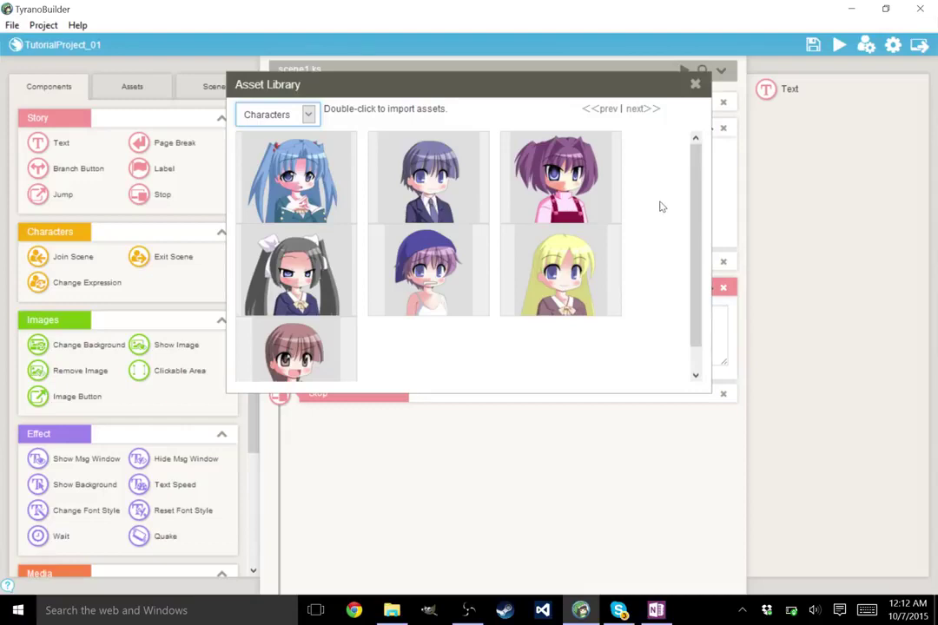
scroll(659, 205, "down", 2)
scroll(659, 206, "up", 2)
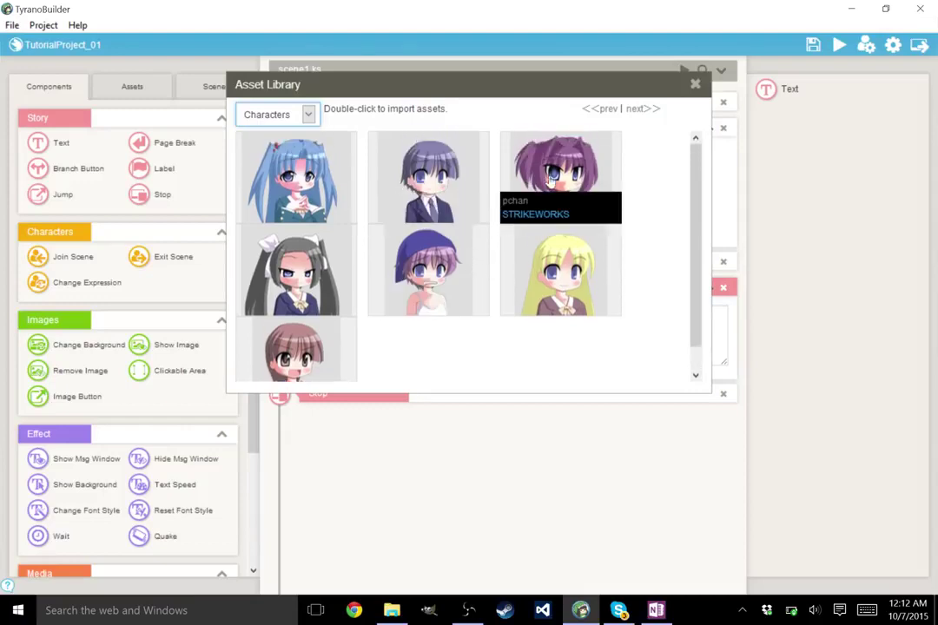
double_click(556, 263)
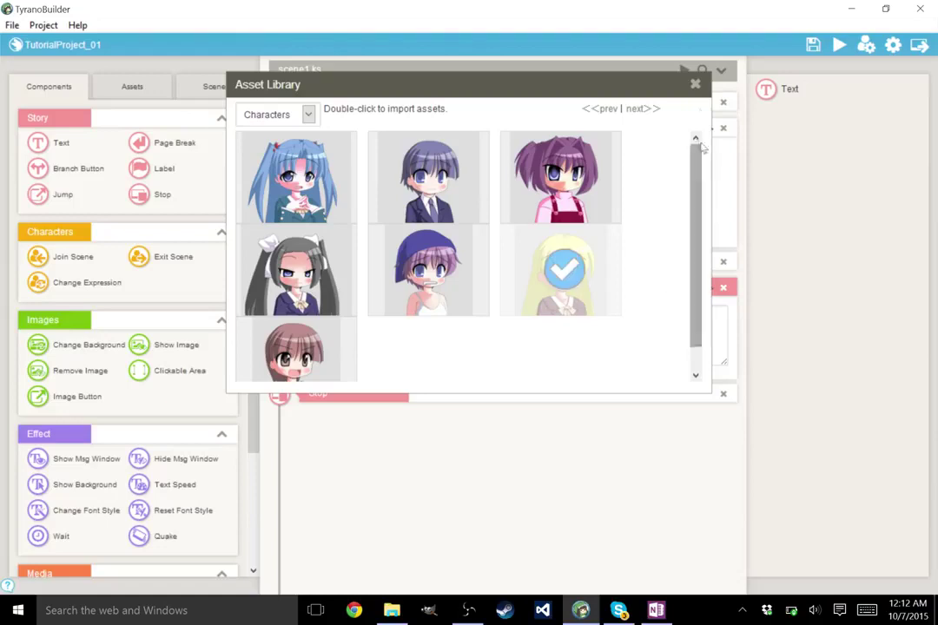
left_click(695, 84)
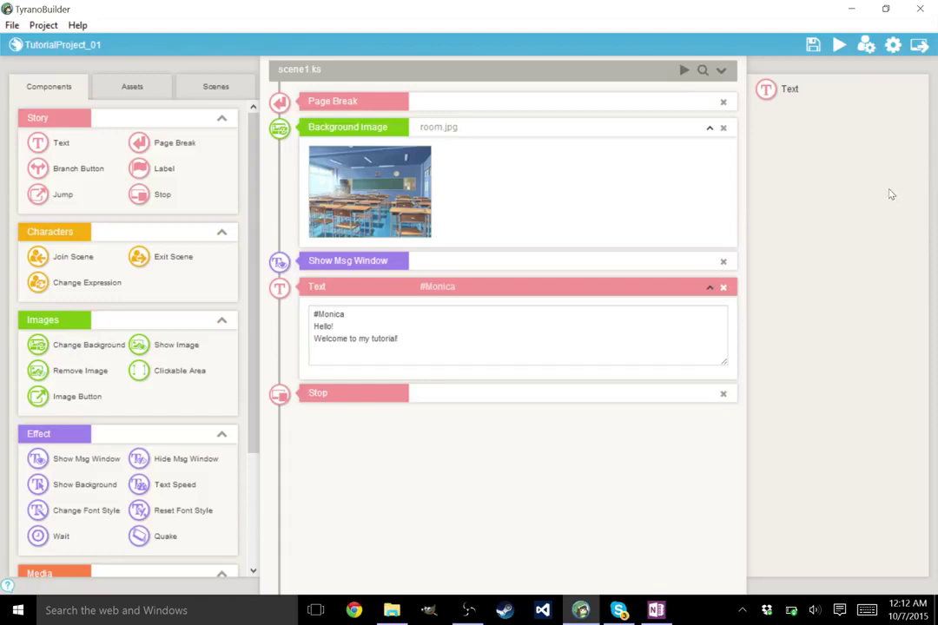
Step: Open the Character Manager and review the saved images of yuko, bchan and vchan
left_click(43, 25)
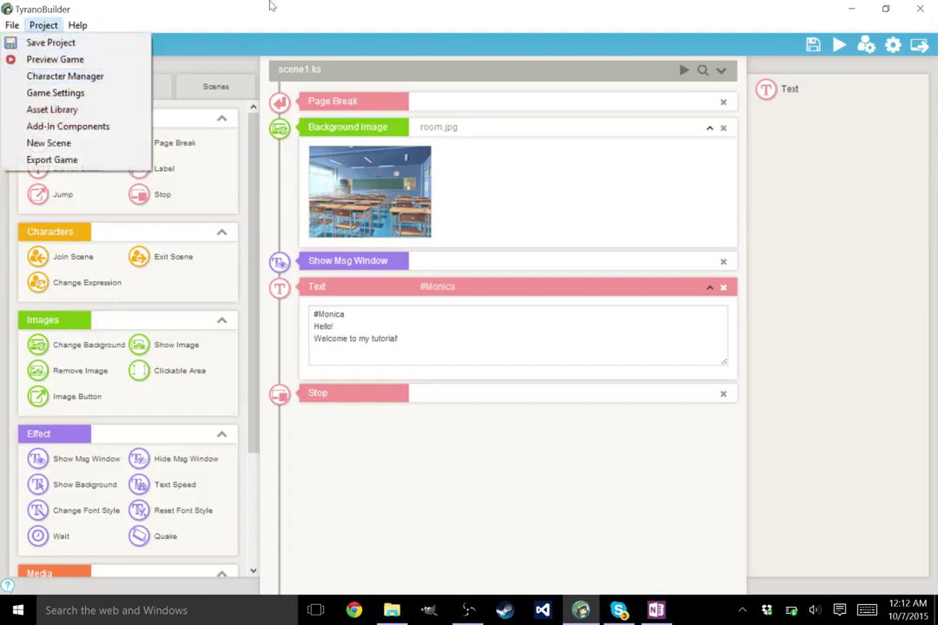
left_click(230, 5)
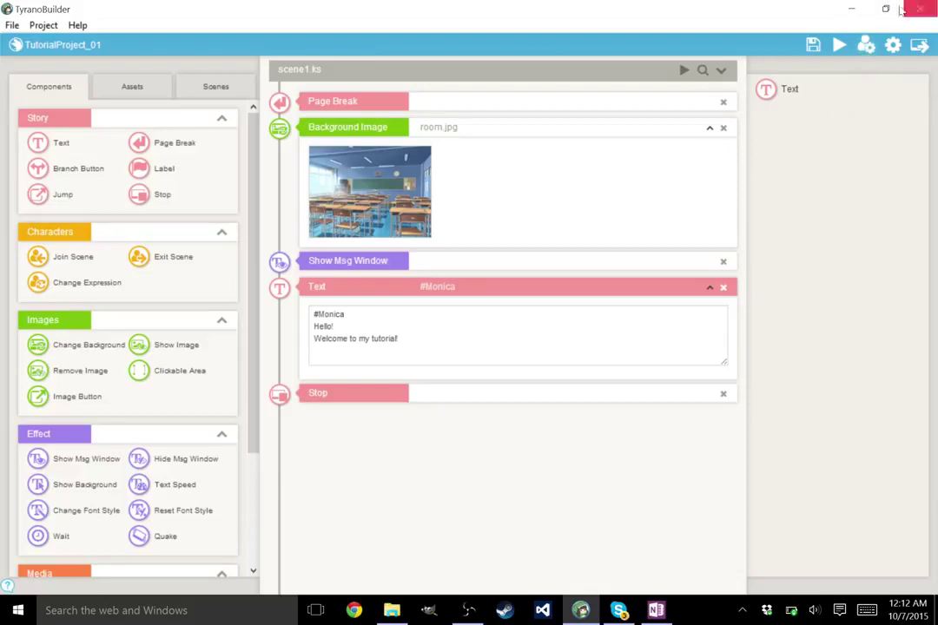
left_click(866, 46)
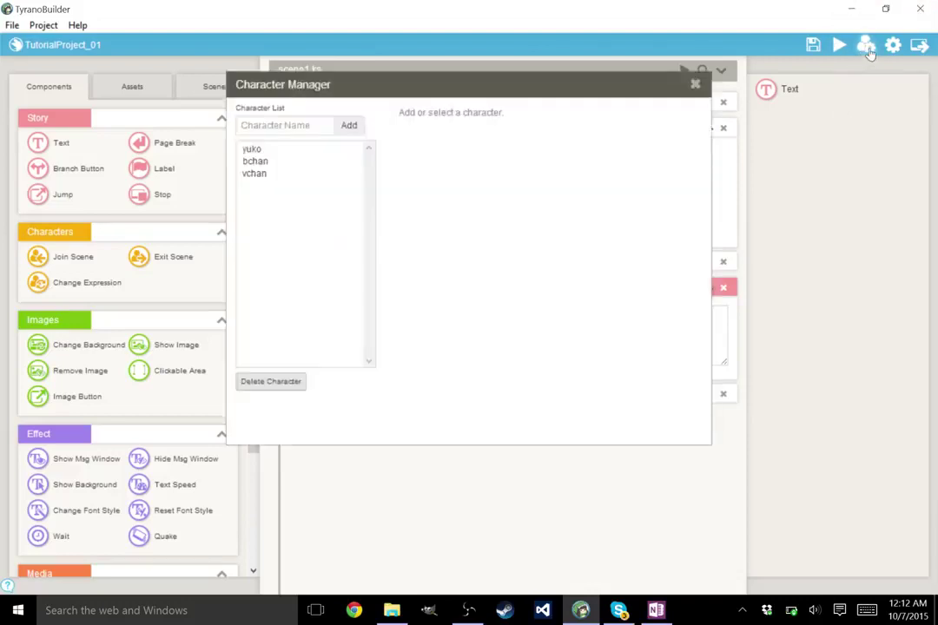
left_click(274, 150)
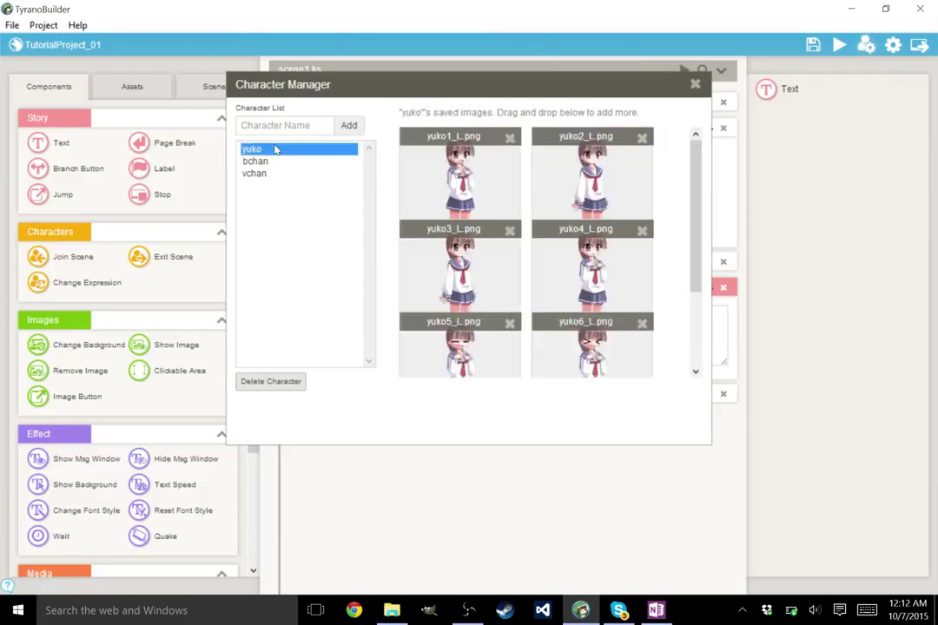
left_click(267, 161)
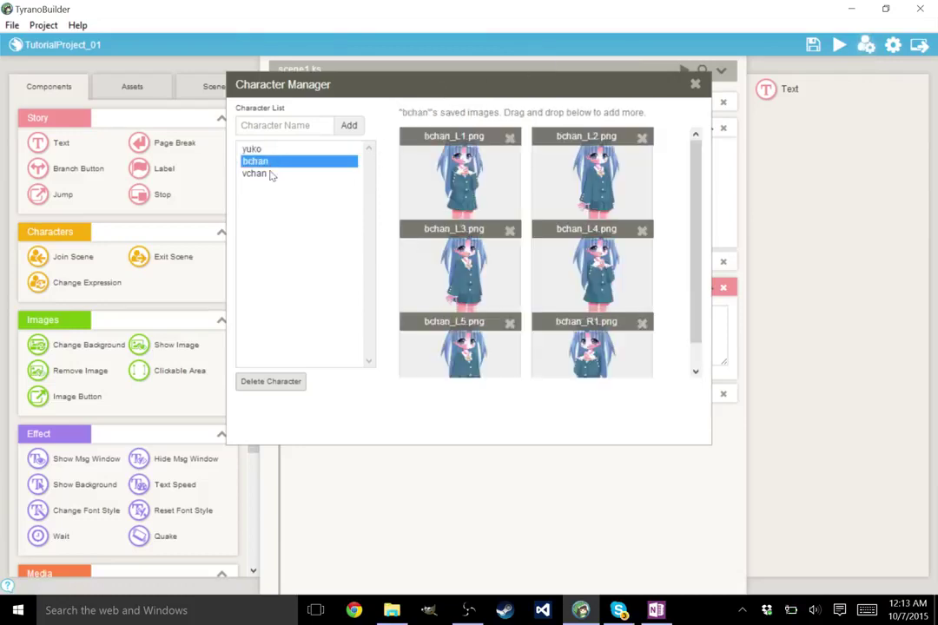
left_click(271, 174)
left_click(272, 151)
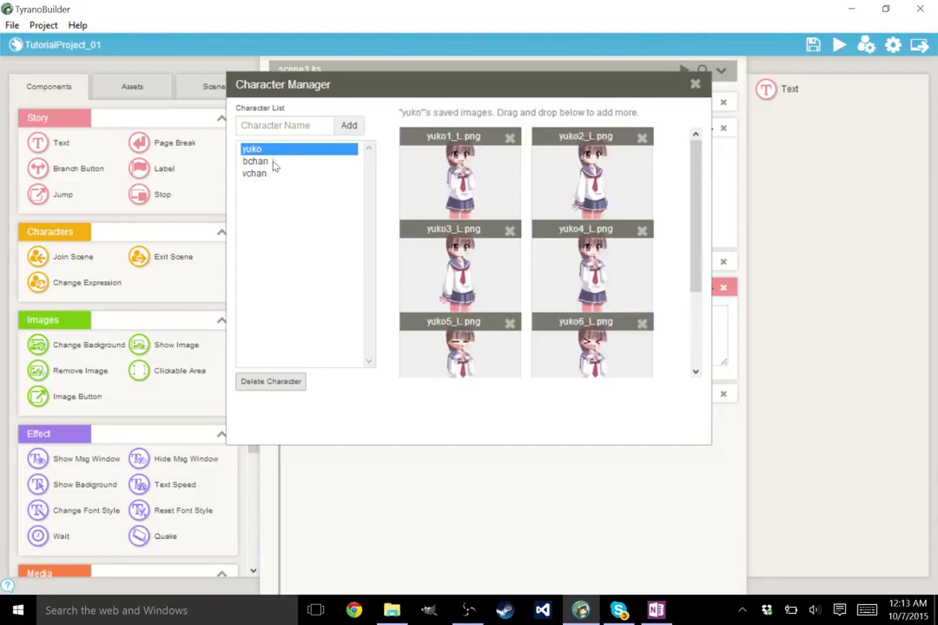
left_click(273, 162)
left_click(270, 175)
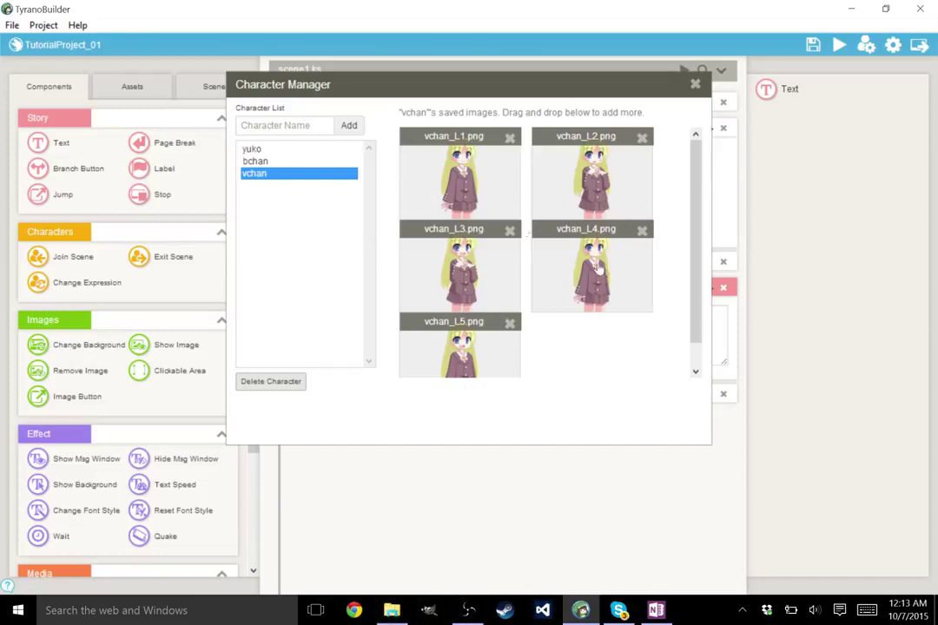
Step: Add a new character named 'Fake', then close the Character Manager
left_click(287, 127)
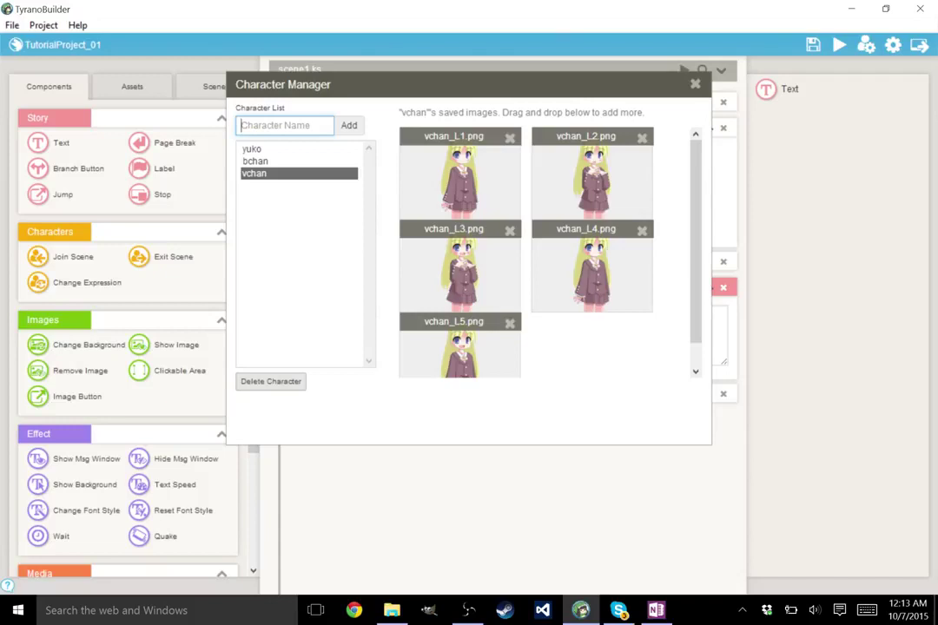
type("Fake")
left_click(349, 126)
left_click(254, 186)
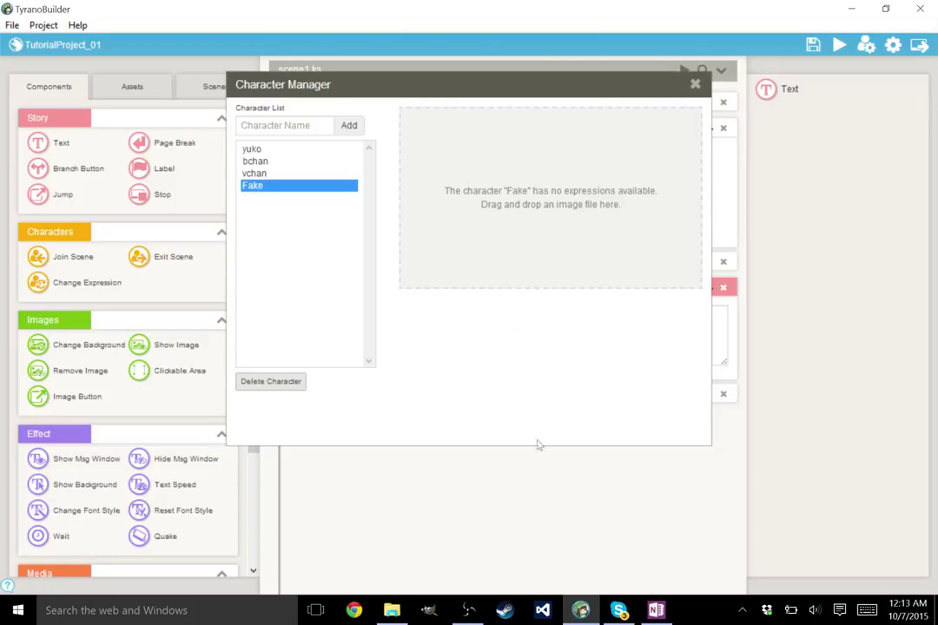
left_click(291, 175)
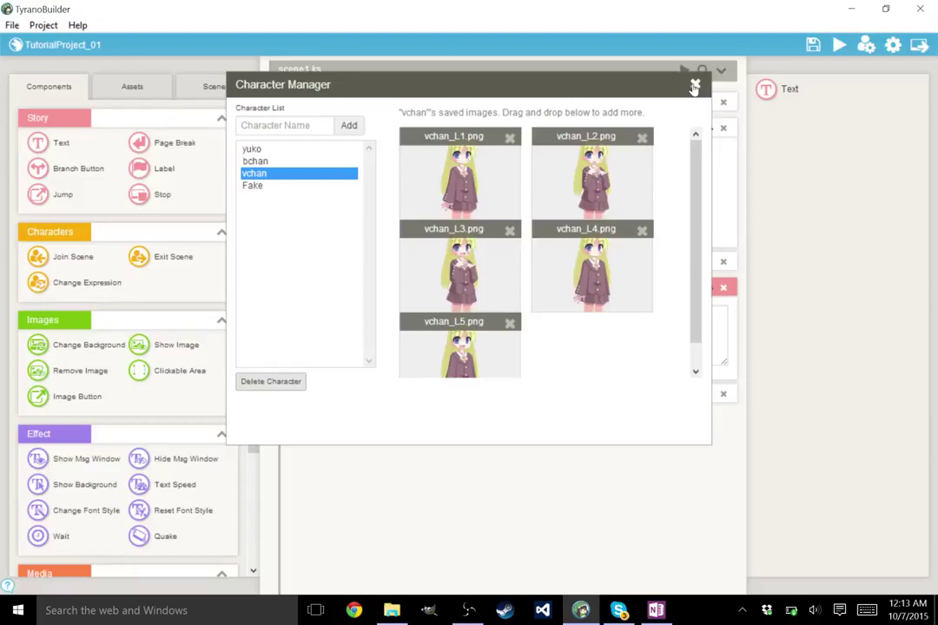
left_click(694, 85)
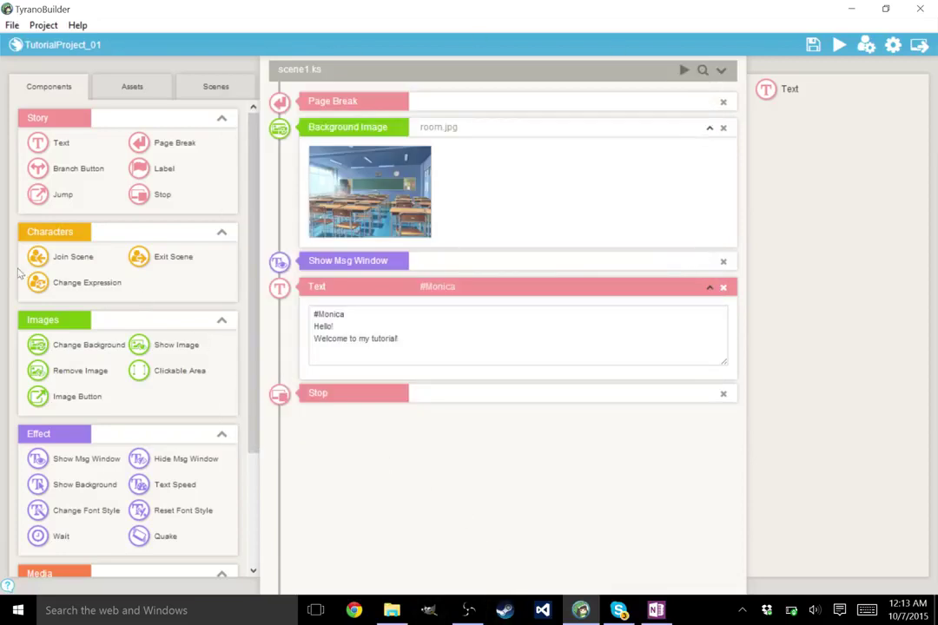
Step: Insert a Join Scene step after Show Msg Window with vchan as the character
left_click_drag(61, 256, 369, 272)
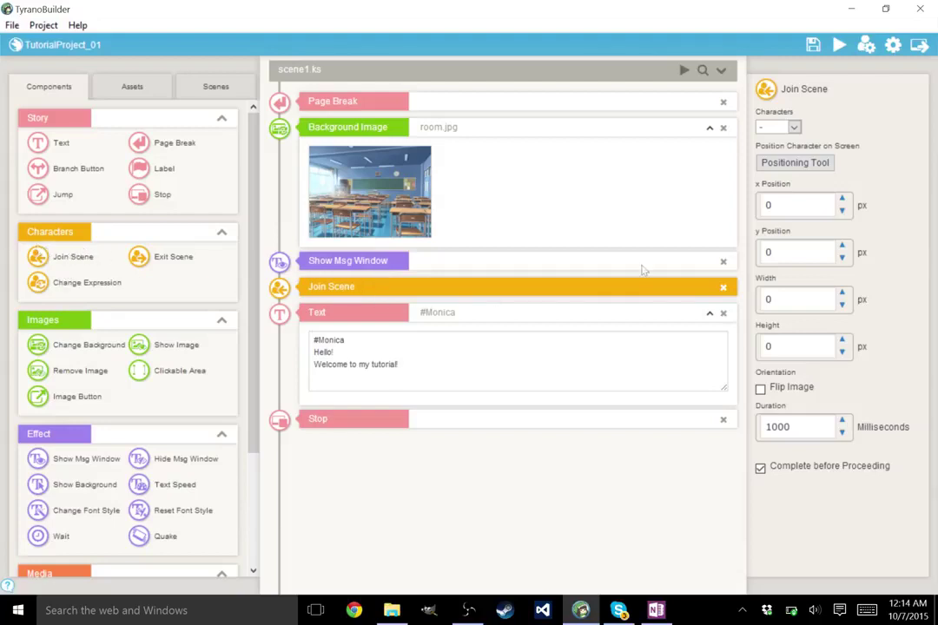
left_click(793, 127)
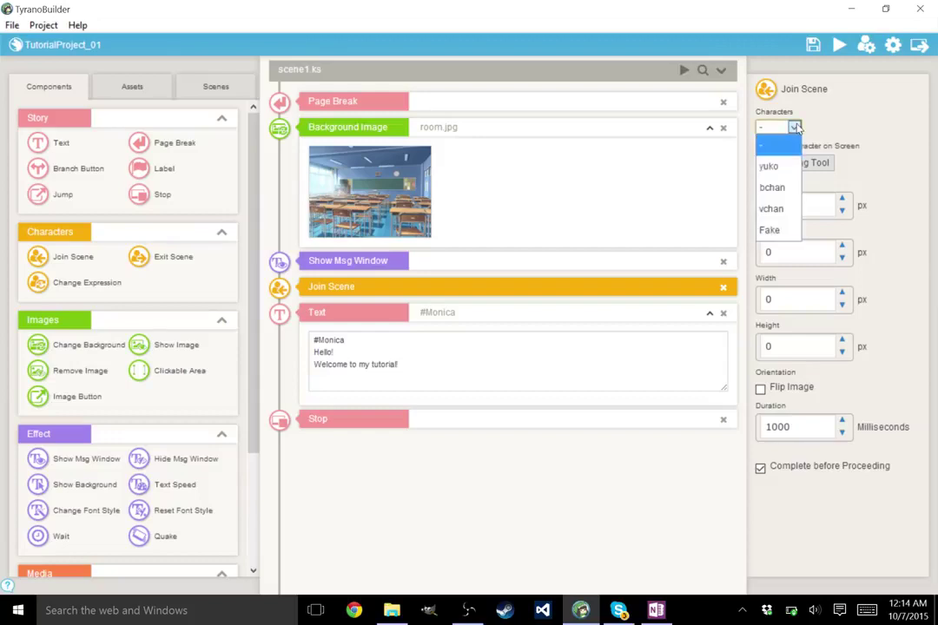
left_click(783, 209)
left_click(785, 127)
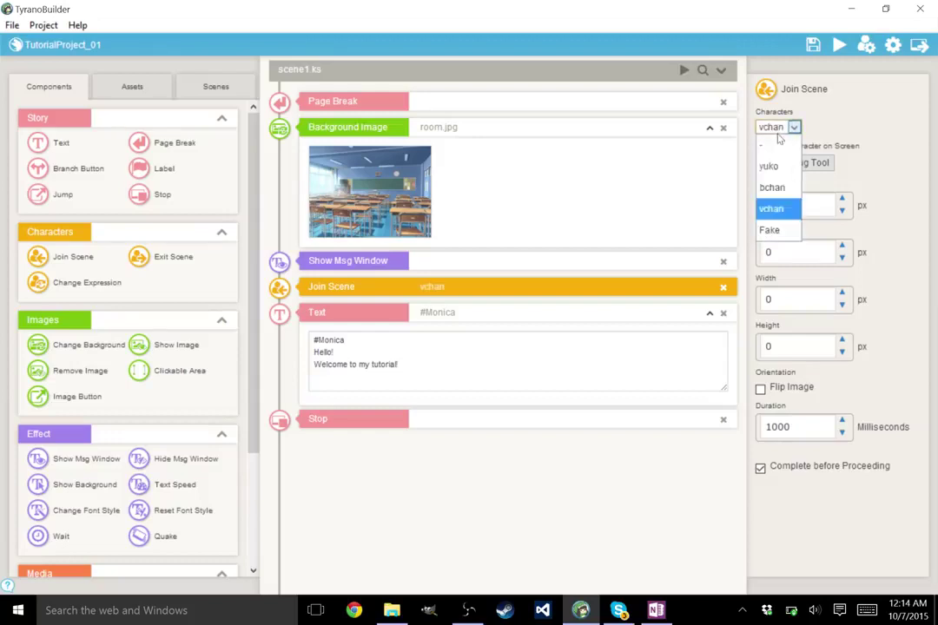
left_click(771, 208)
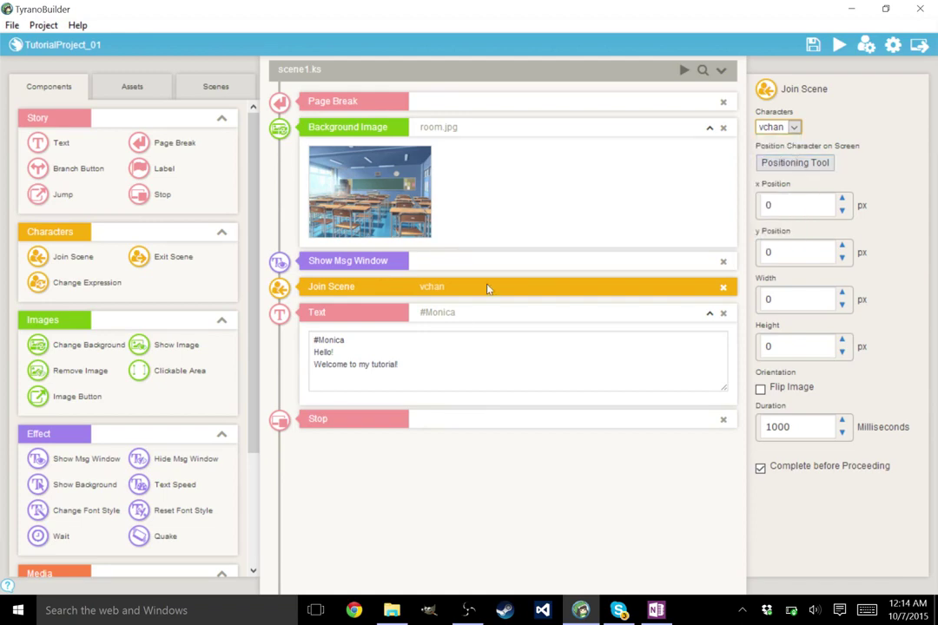
Step: Place vchan at x 284, y 105 and enlarge her to 489×652 pixels
left_click(807, 165)
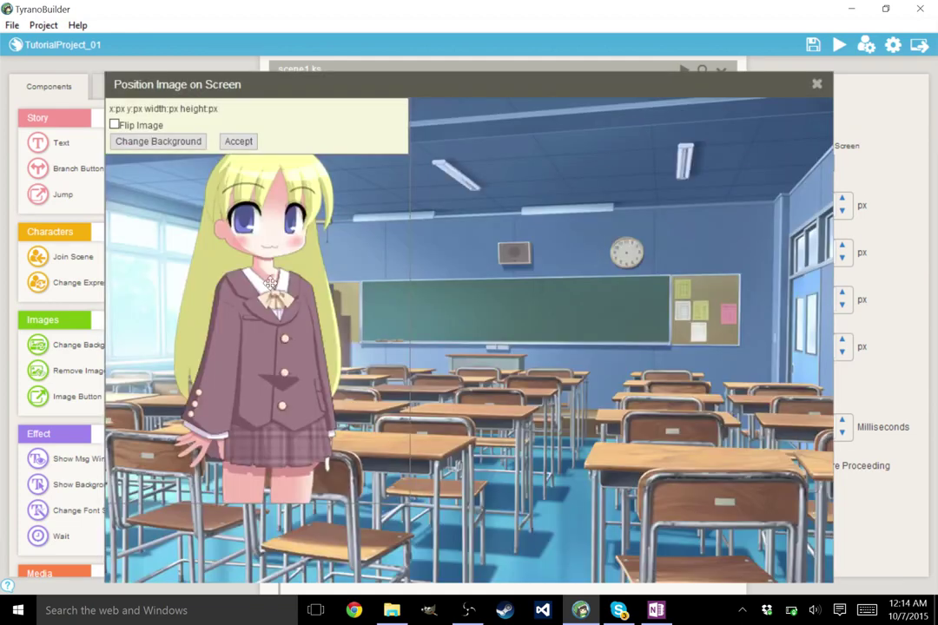
left_click_drag(270, 282, 478, 235)
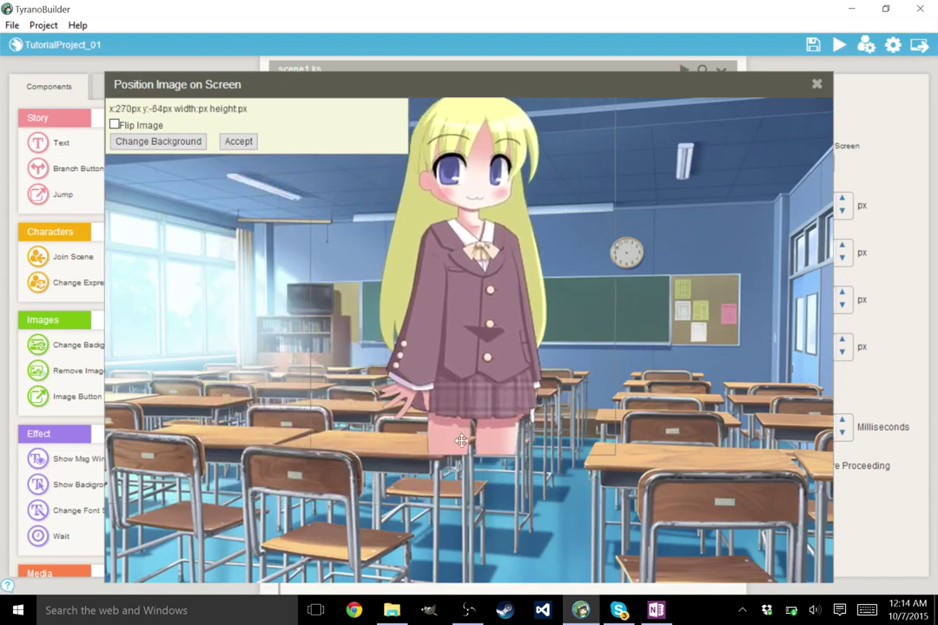
left_click_drag(498, 316, 508, 443)
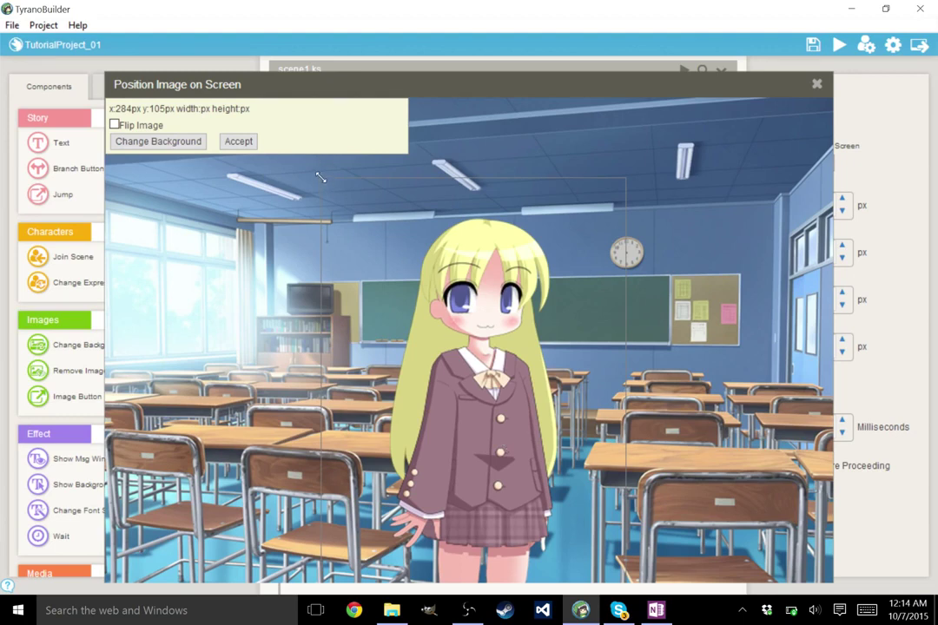
left_click_drag(320, 177, 257, 86)
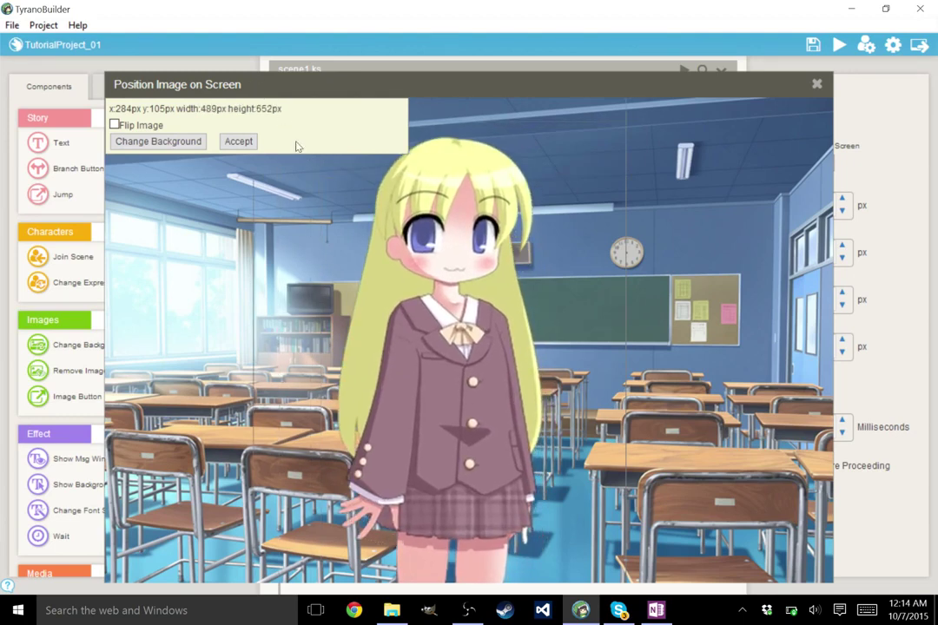
left_click(238, 141)
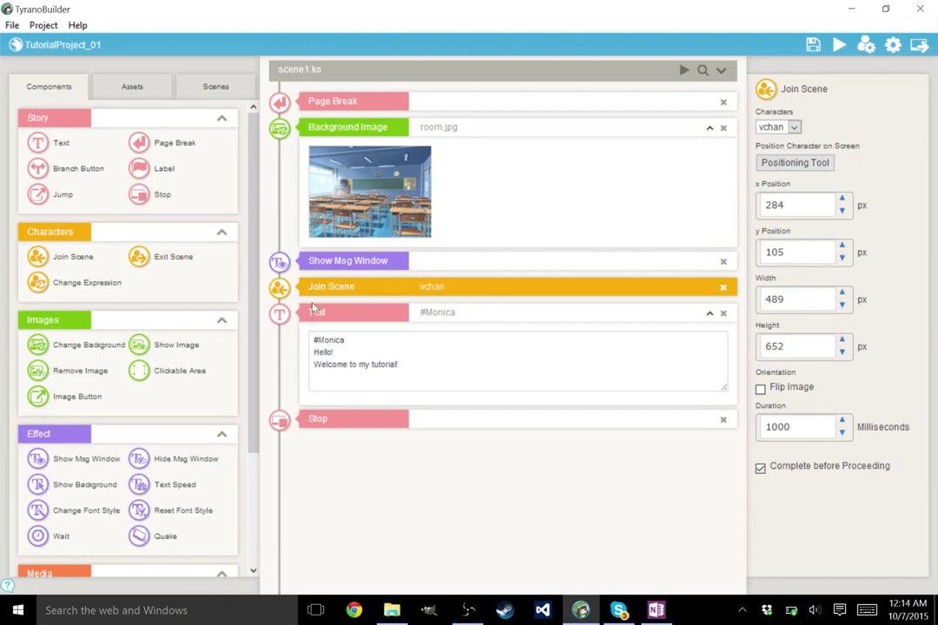
Step: Test-play scene1 through both dialogue lines, then close the game preview
left_click(683, 70)
left_click_drag(669, 12, 488, 30)
double_click(461, 10)
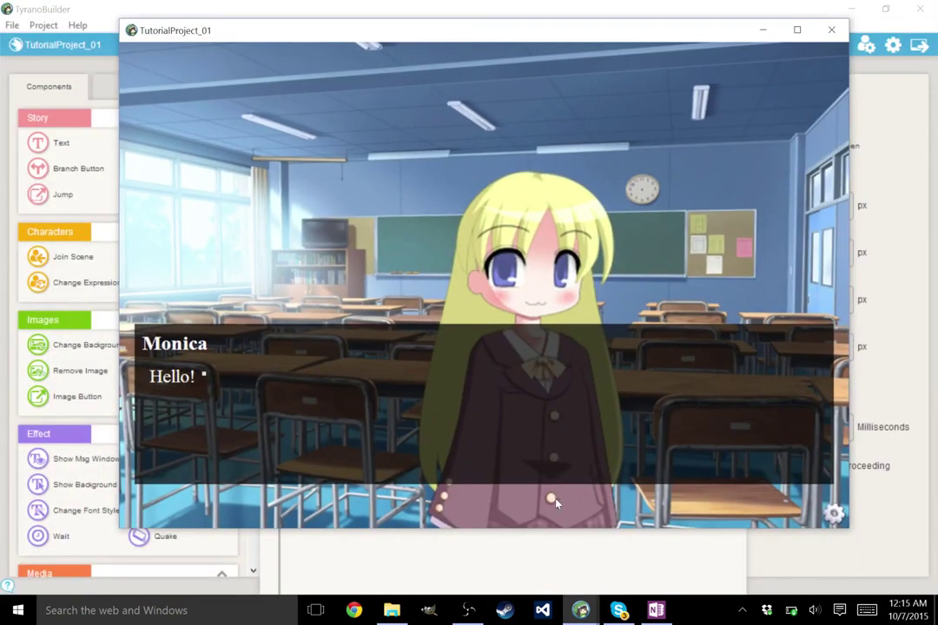
left_click(507, 475)
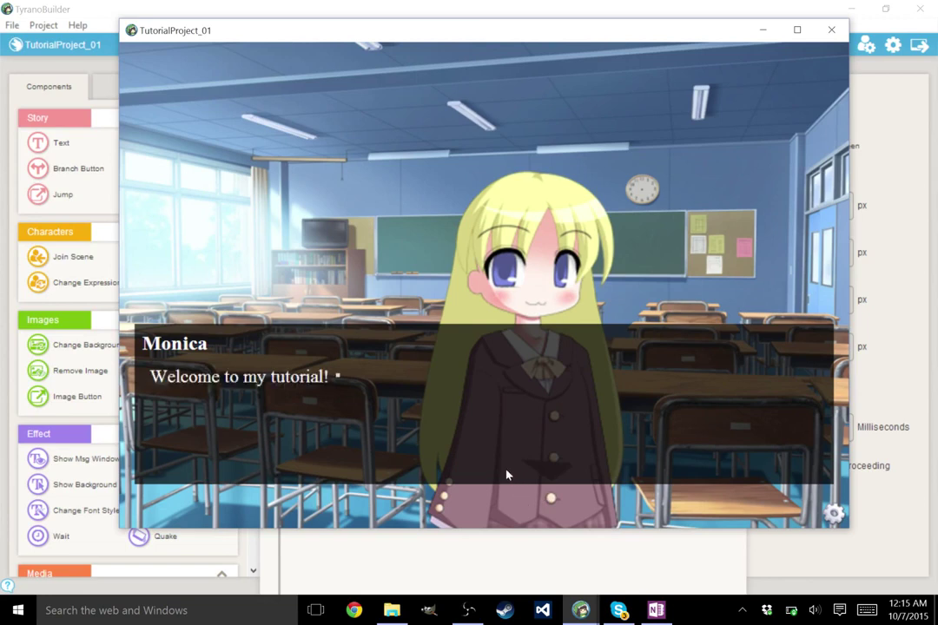
left_click(507, 475)
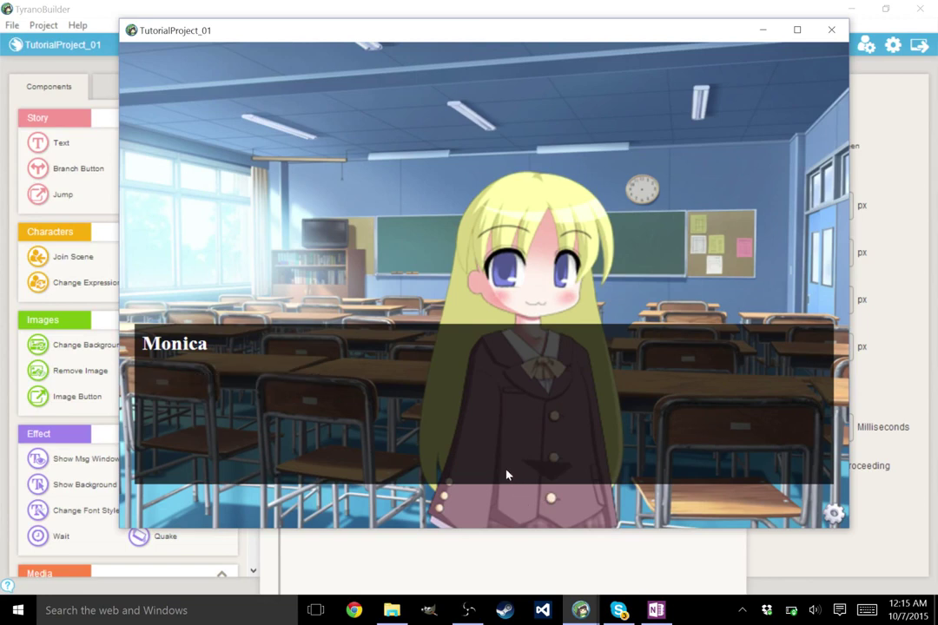
left_click(831, 29)
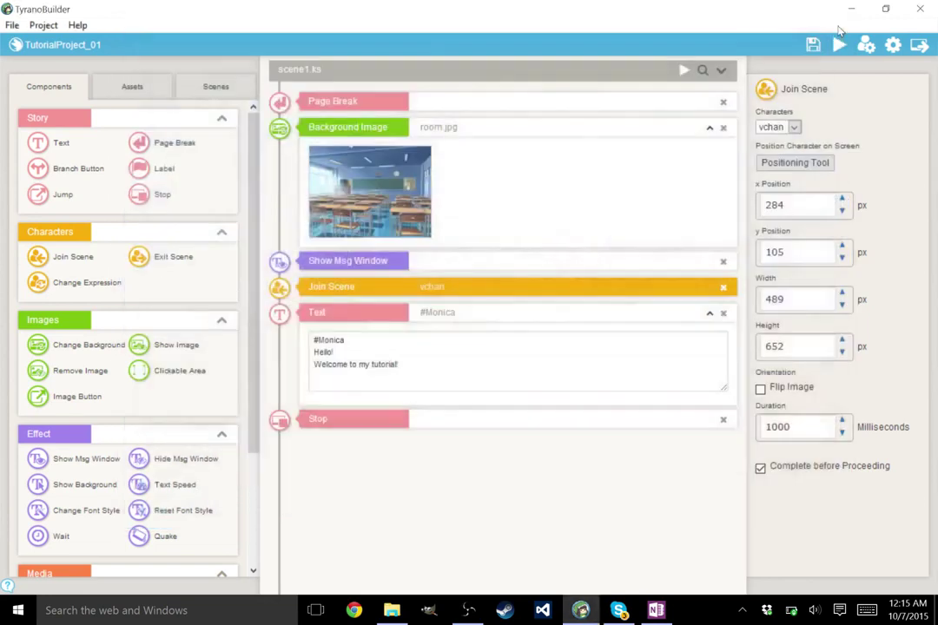
Step: Shift vchan's entrance up-left to x 237, y -9 and recheck the placement
left_click(775, 162)
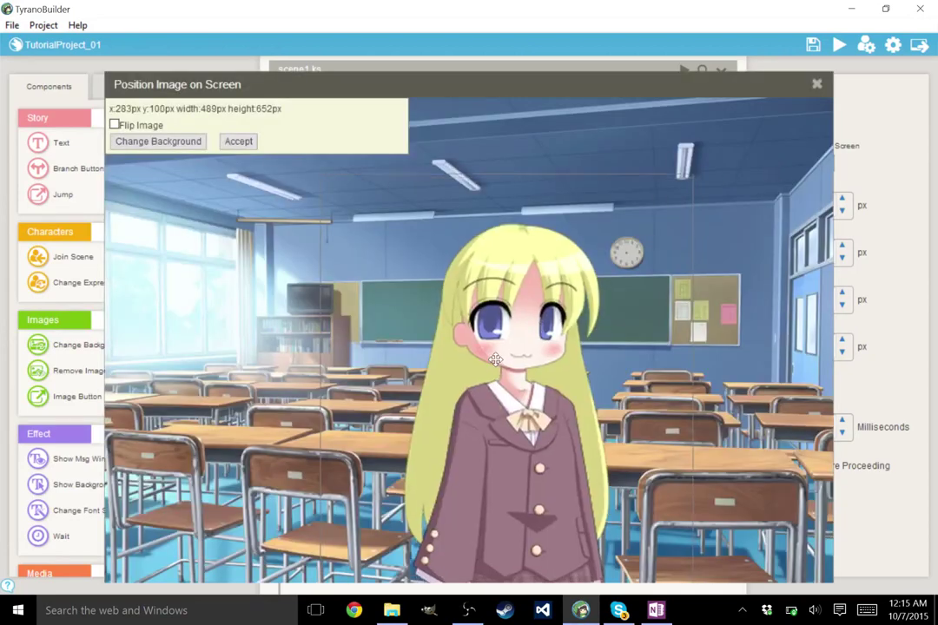
left_click_drag(495, 359, 465, 298)
left_click(238, 141)
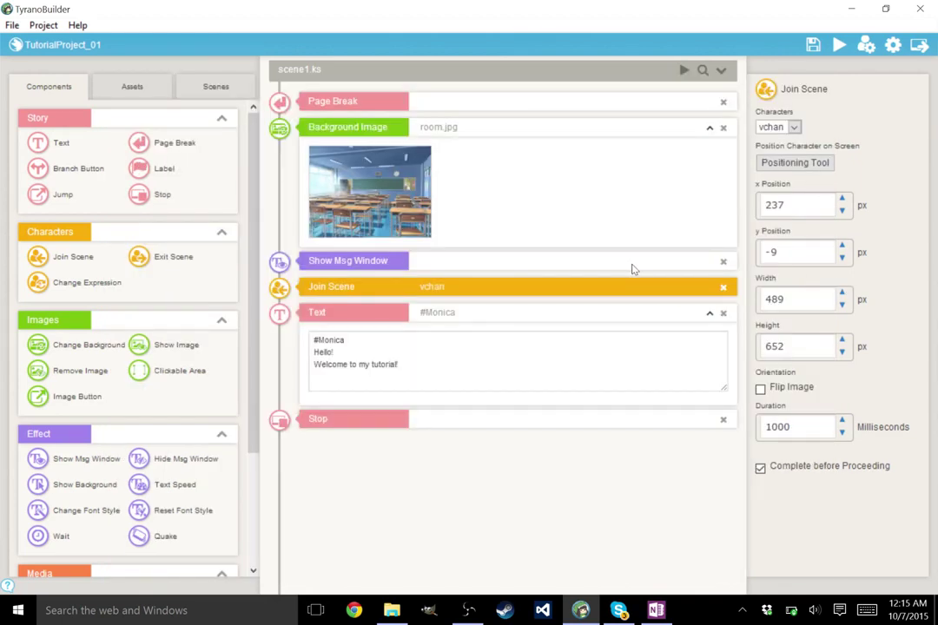
left_click(781, 163)
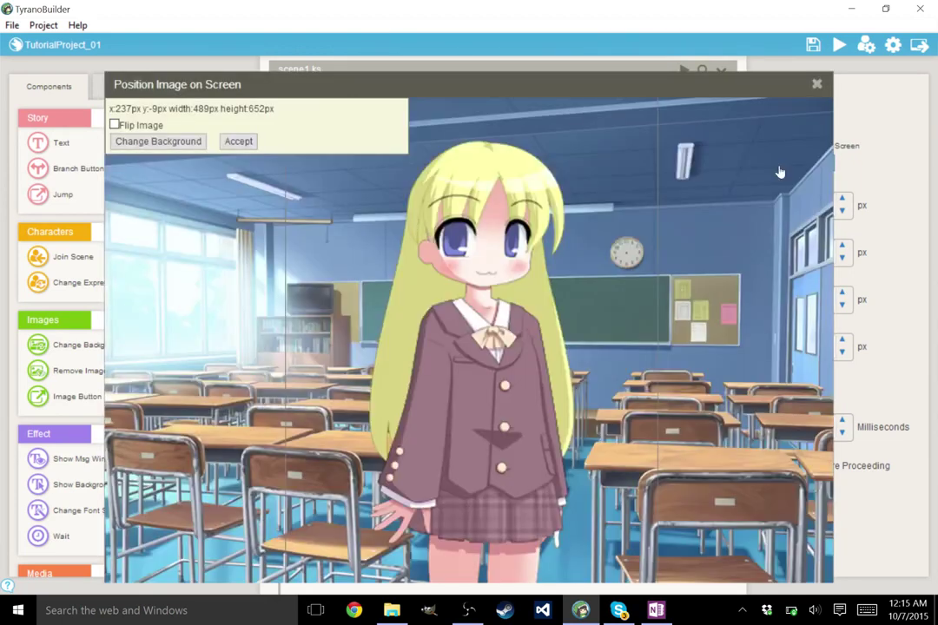
left_click(686, 69)
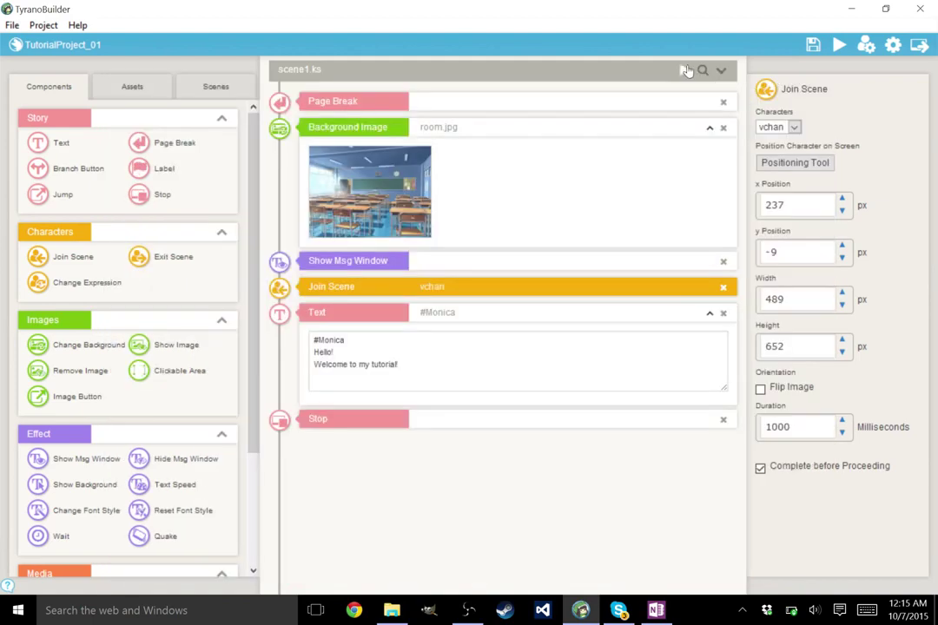
left_click(685, 69)
left_click_drag(664, 29, 464, 23)
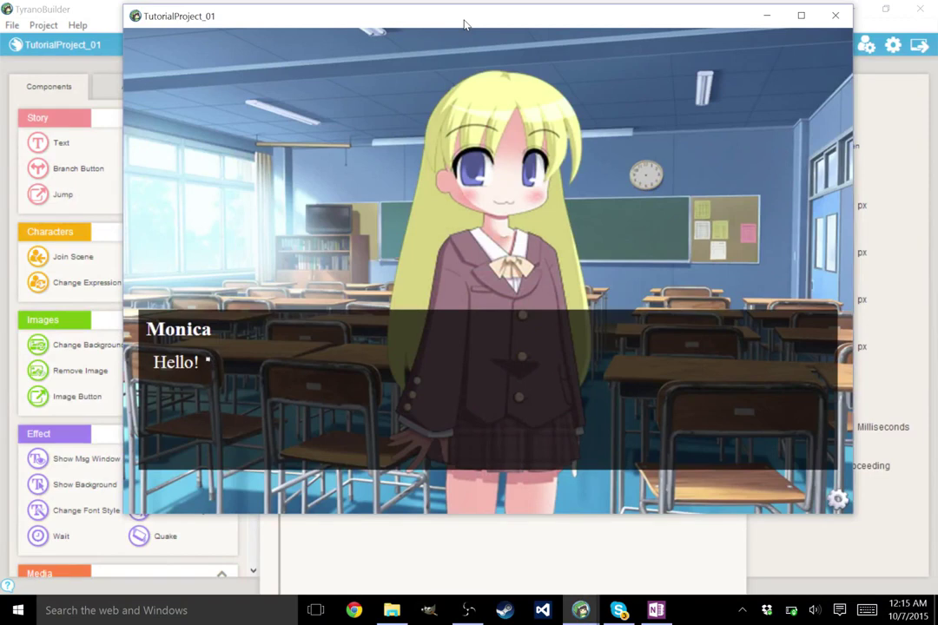
key("Return")
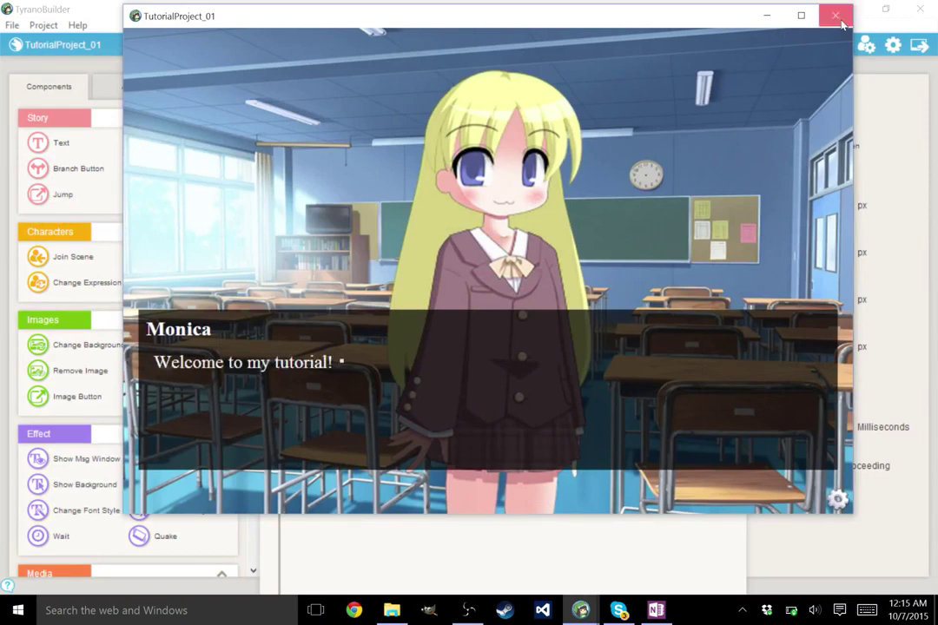
left_click(835, 16)
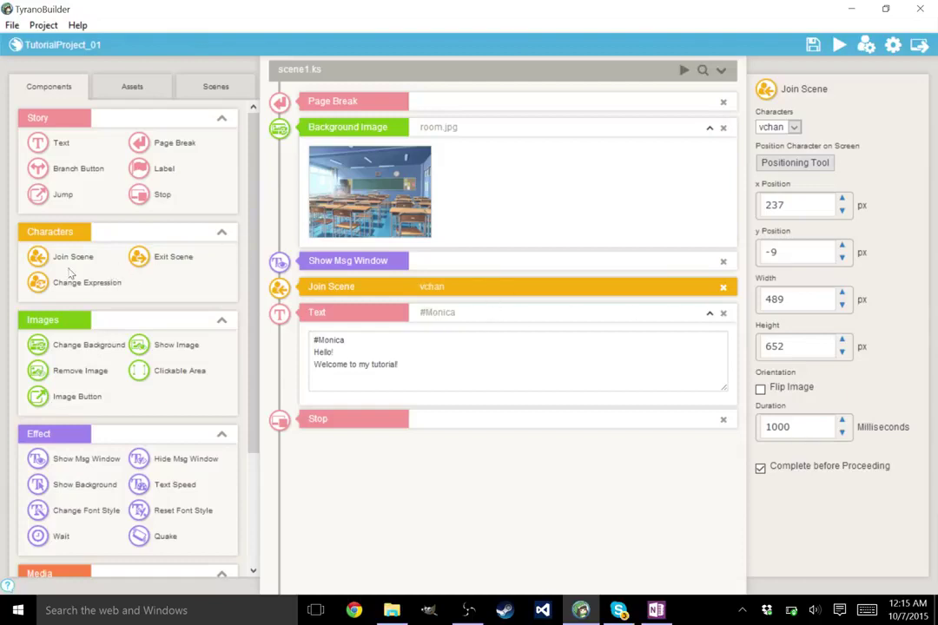
Step: Insert a Change Expression step between Join Scene and Text, confirming vchan joins
left_click_drag(73, 280, 305, 336)
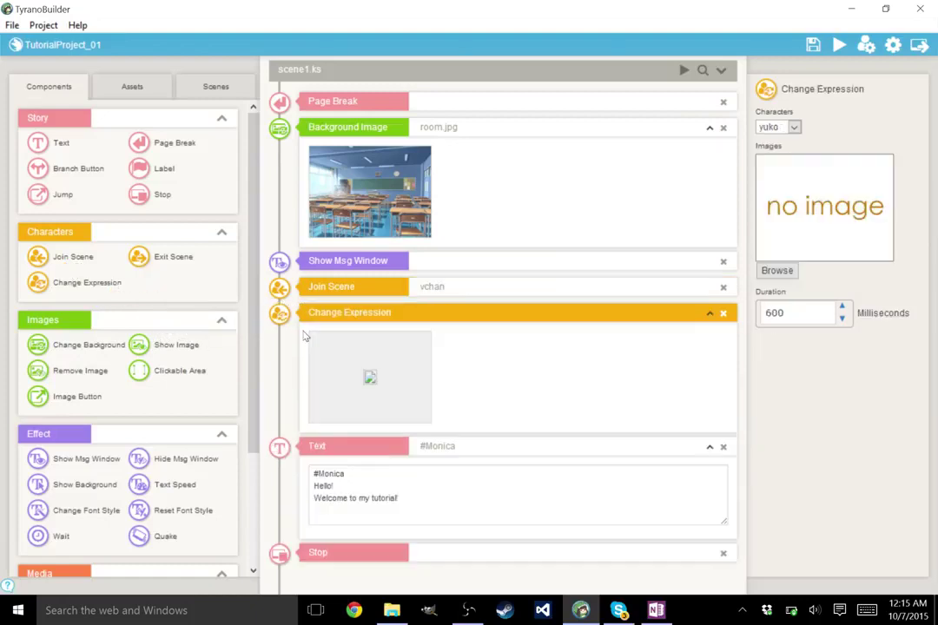
left_click(381, 295)
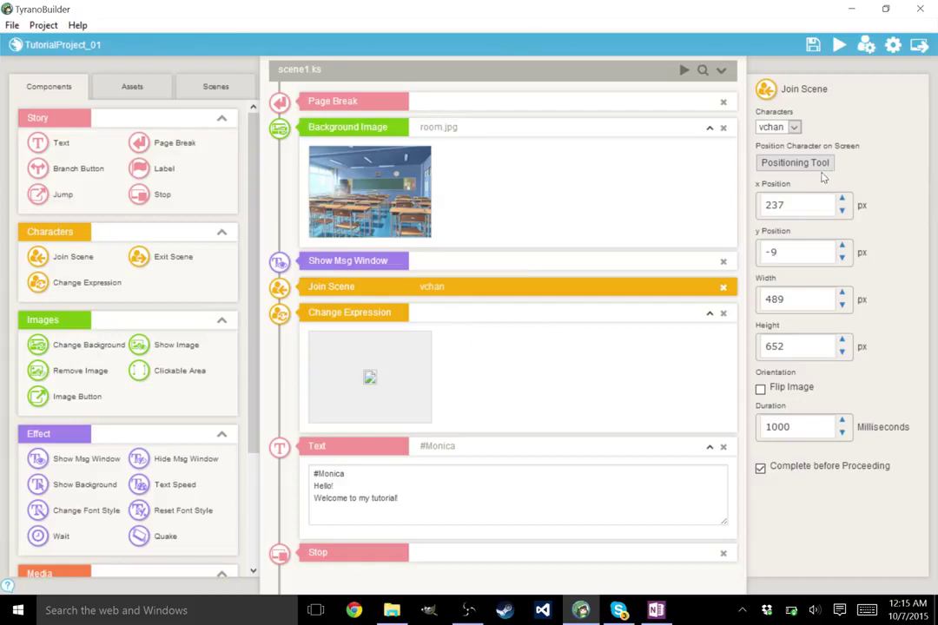
left_click(793, 127)
left_click(771, 208)
Step: Set the expression change to vchan using the vchan_L3.png image
left_click(606, 335)
left_click(777, 270)
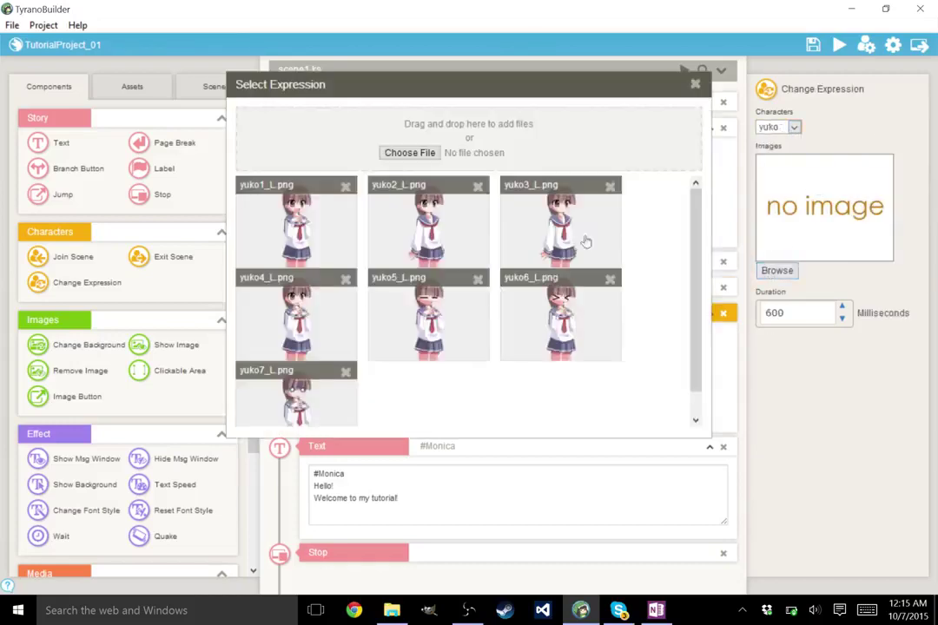
left_click(695, 84)
left_click(777, 127)
left_click(777, 184)
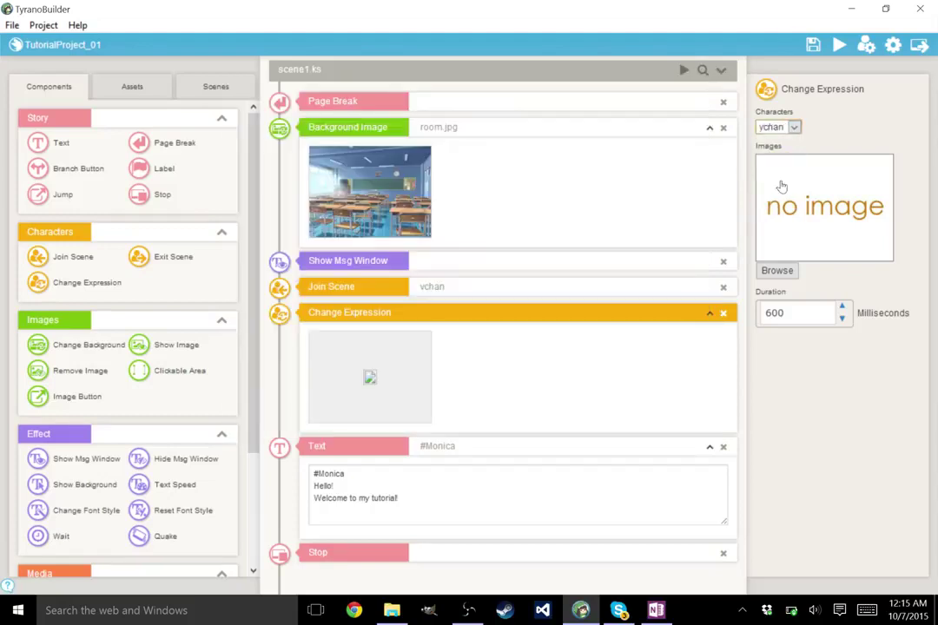
left_click(784, 270)
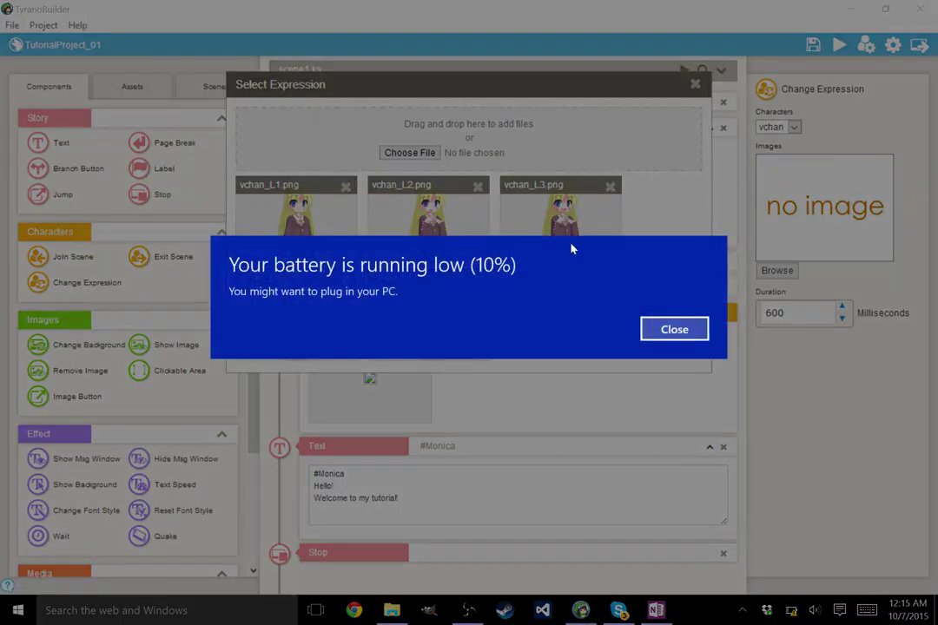
left_click(666, 329)
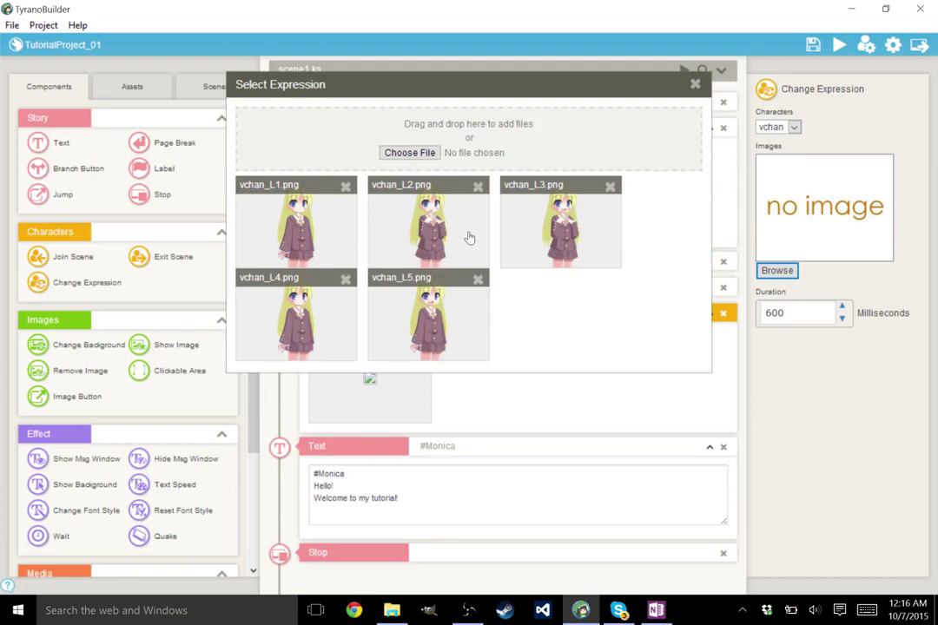
left_click(562, 217)
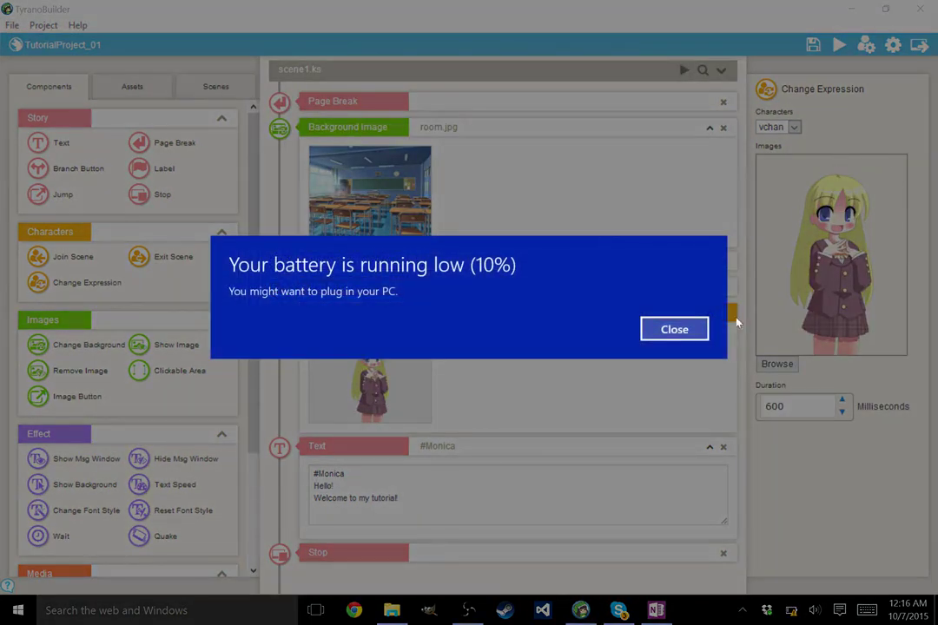
left_click(693, 331)
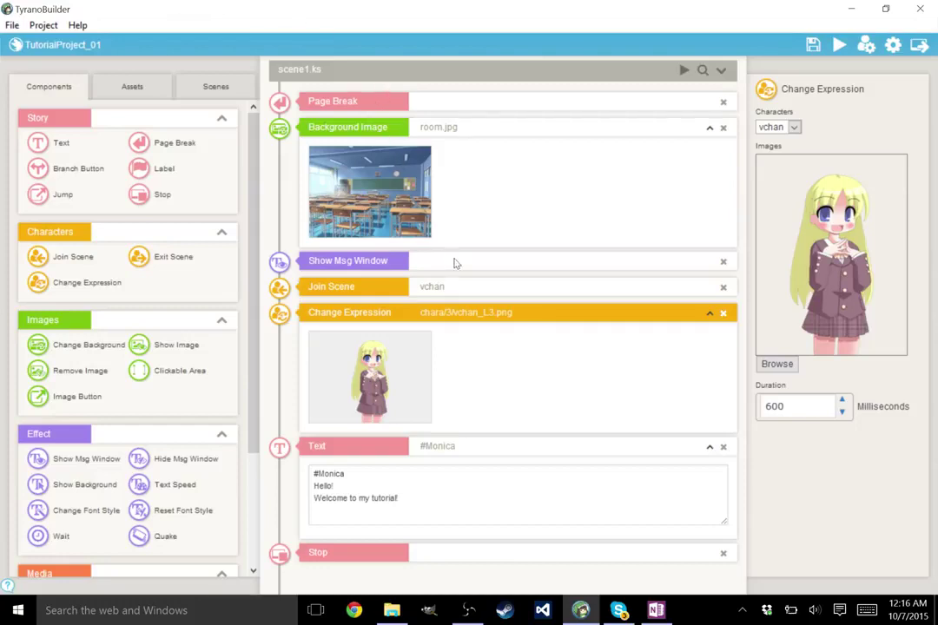
Step: Preview the scene with the current step order
left_click(684, 69)
left_click_drag(593, 19, 495, 34)
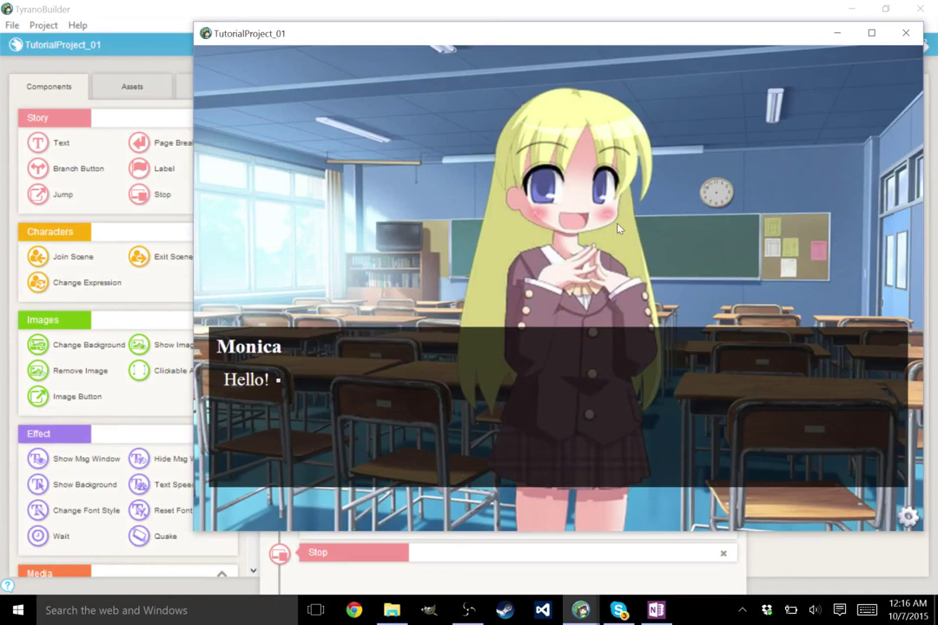
left_click(518, 388)
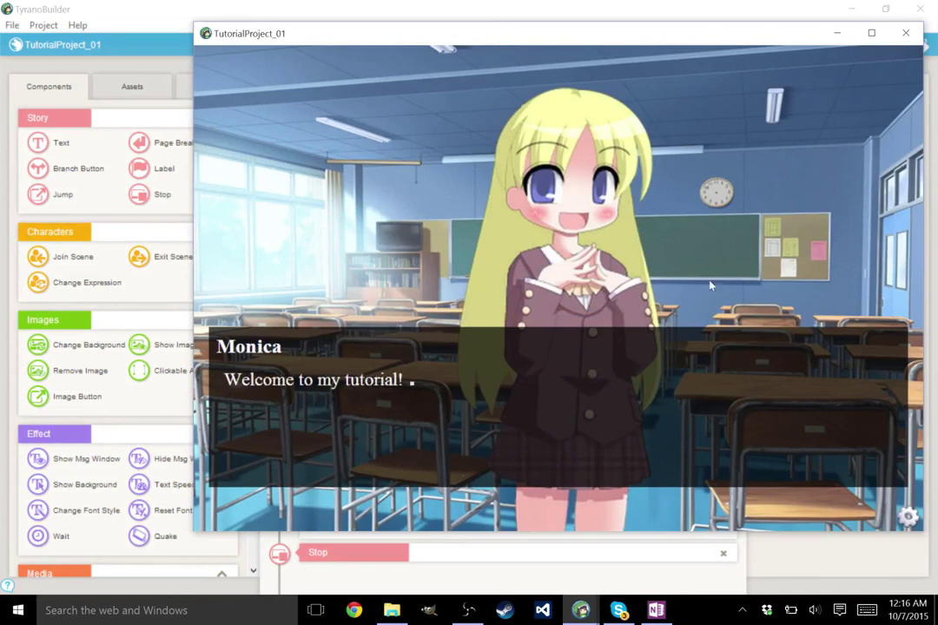
left_click(764, 13)
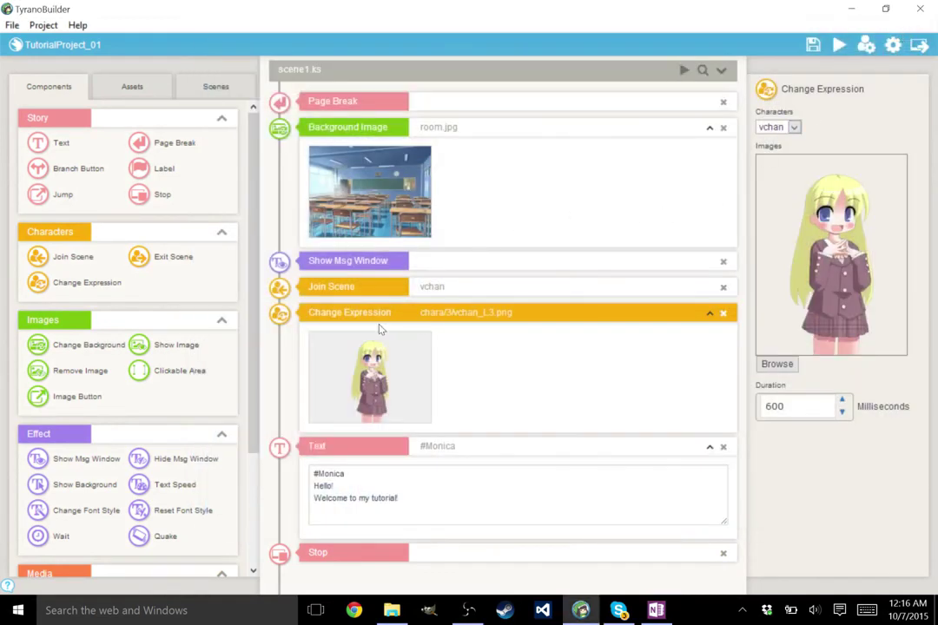
Step: Move the Change Expression step above Join Scene and preview the reordered scene
left_click_drag(280, 314, 291, 288)
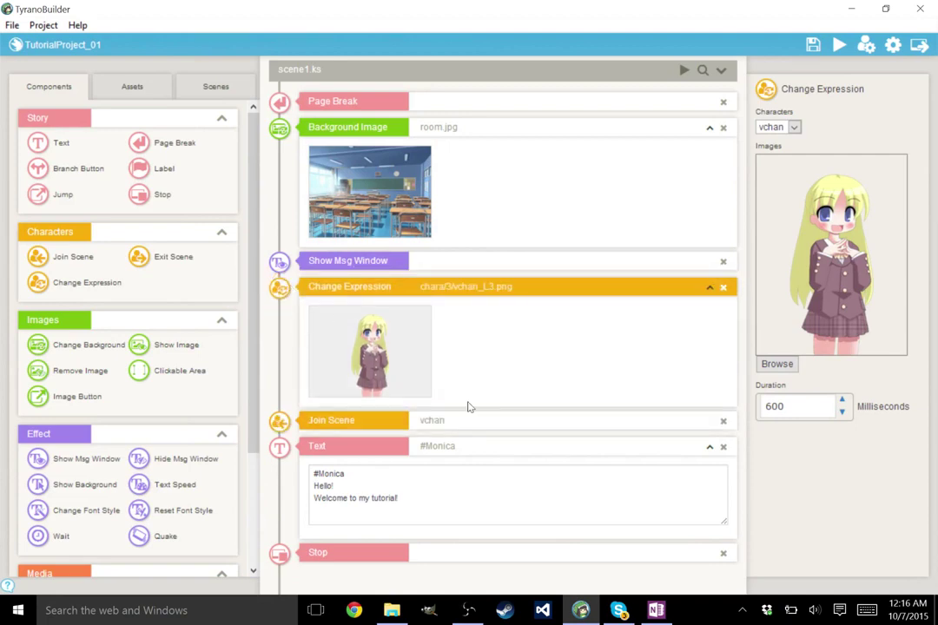
left_click(686, 71)
left_click_drag(680, 25, 471, 40)
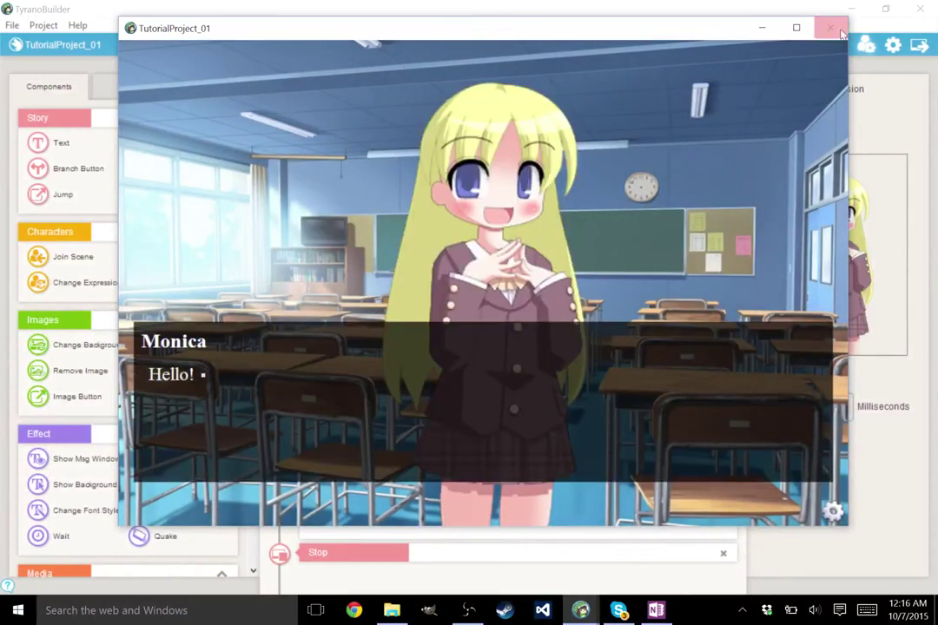
left_click(830, 27)
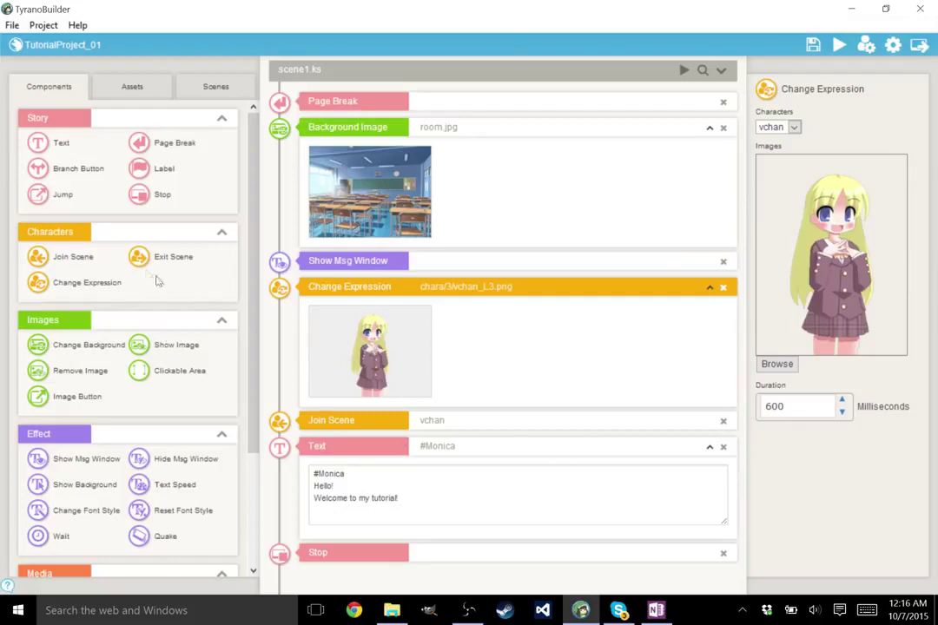
Step: Add an Exit Scene step before Stop that removes vchan
left_click_drag(149, 258, 388, 561)
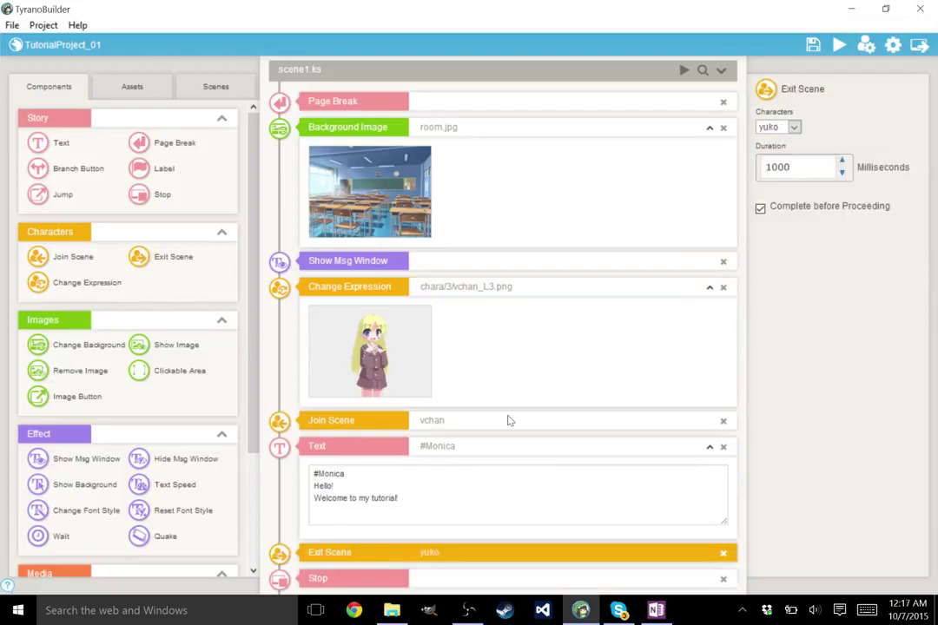
left_click(794, 127)
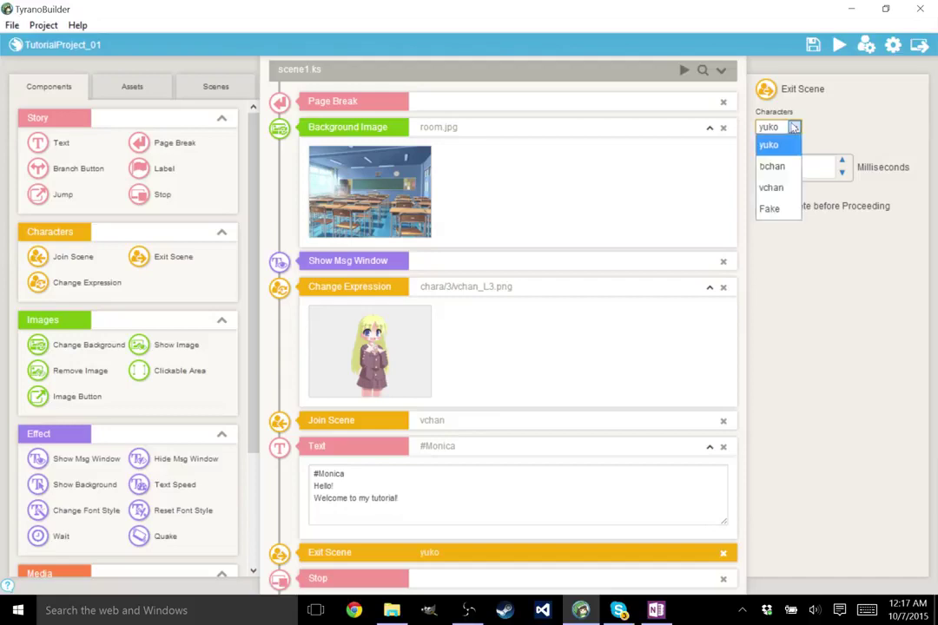
left_click(768, 186)
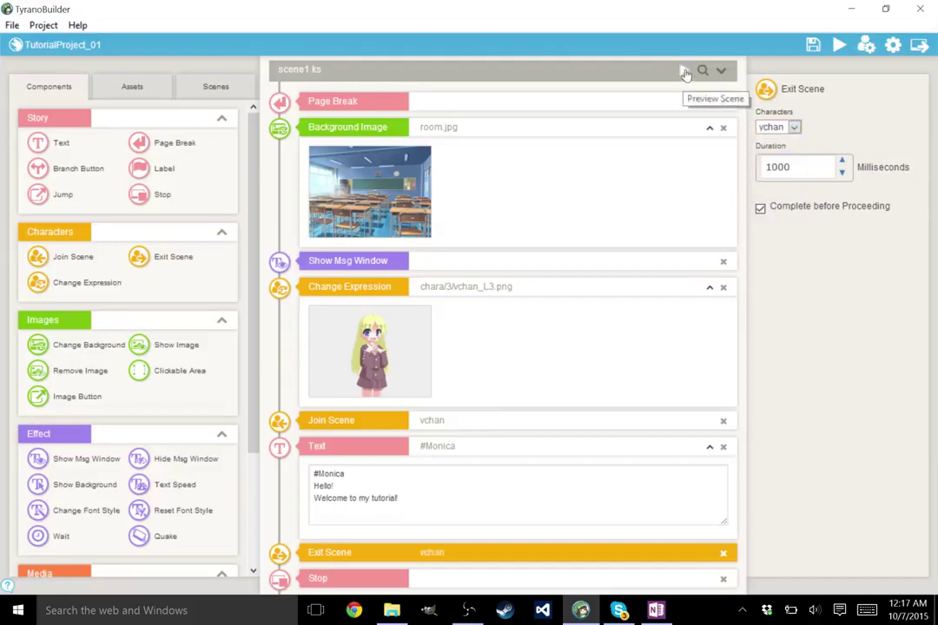
Step: Preview the scene through the last line to watch vchan exit
left_click(685, 75)
left_click_drag(606, 32, 454, 45)
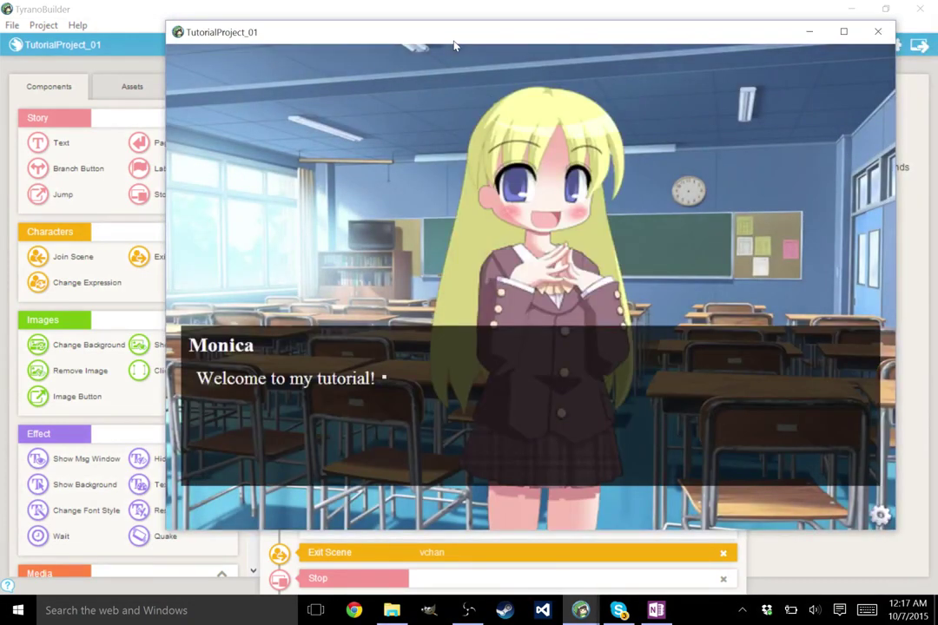
key("Return")
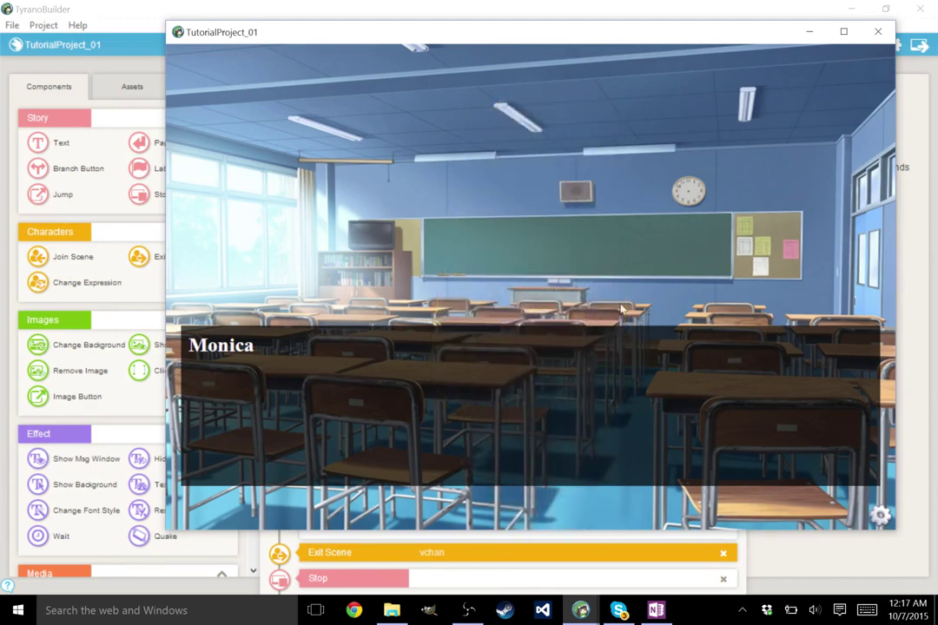
Step: Select the dialogue step, replay scene1 to the end of vchan's lines, then scroll the Components panel back up
left_click(878, 32)
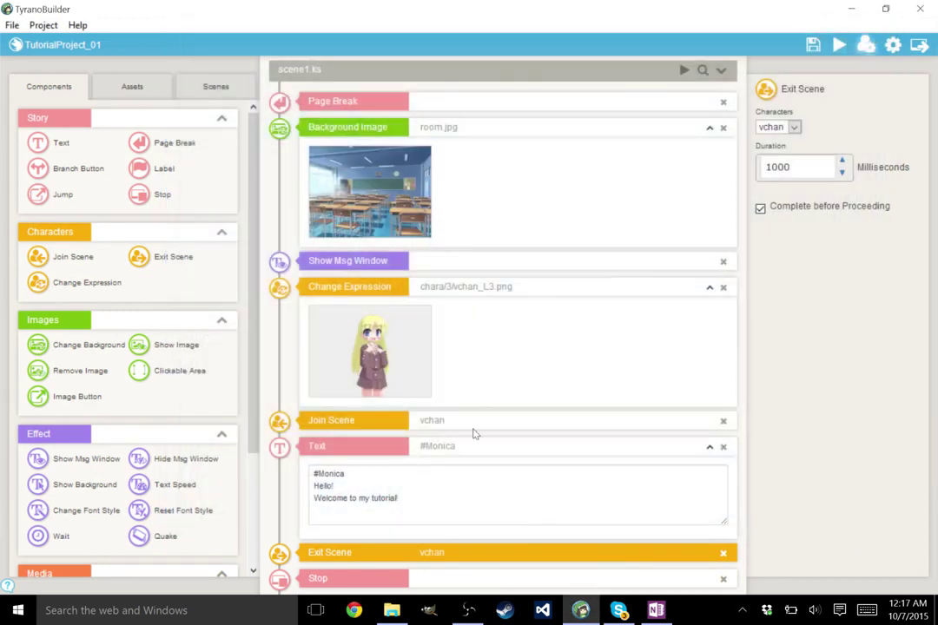
left_click(381, 498)
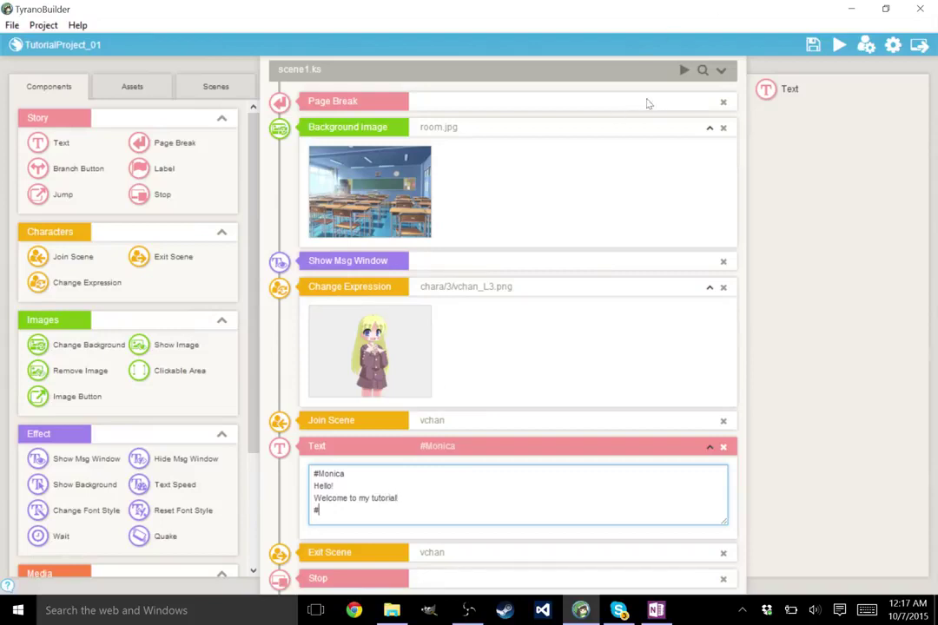
left_click(683, 70)
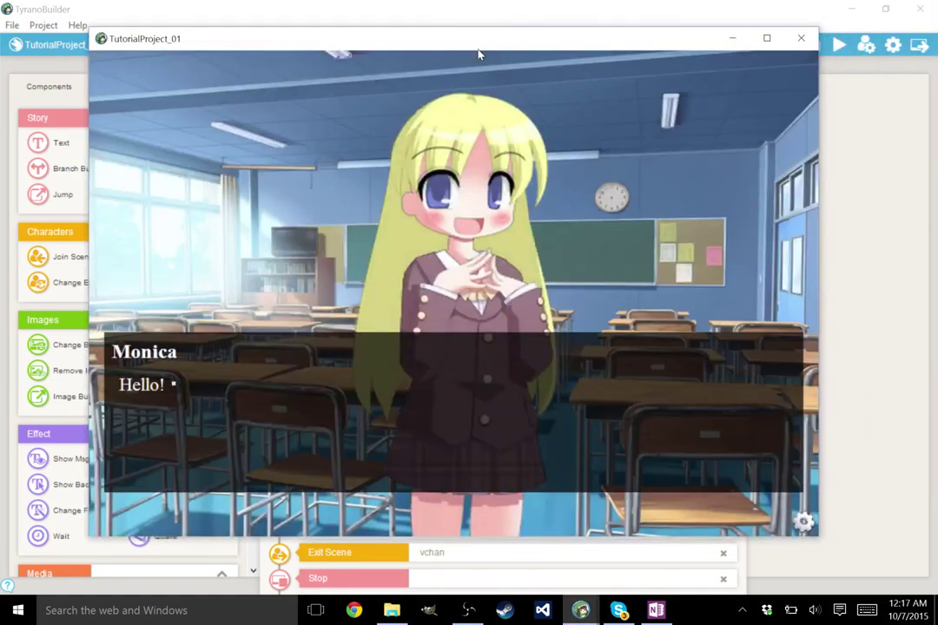
left_click(591, 87)
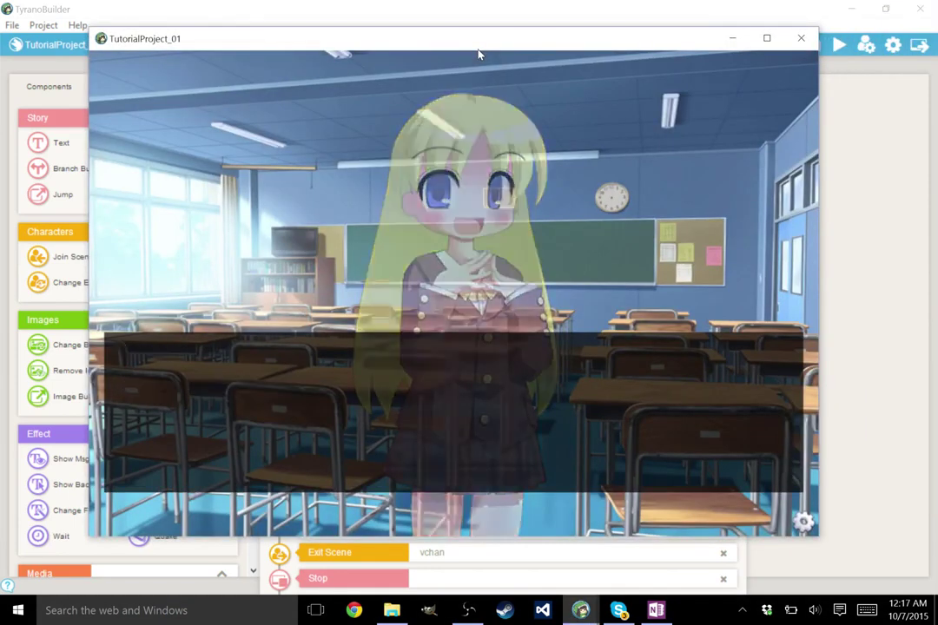
left_click(812, 30)
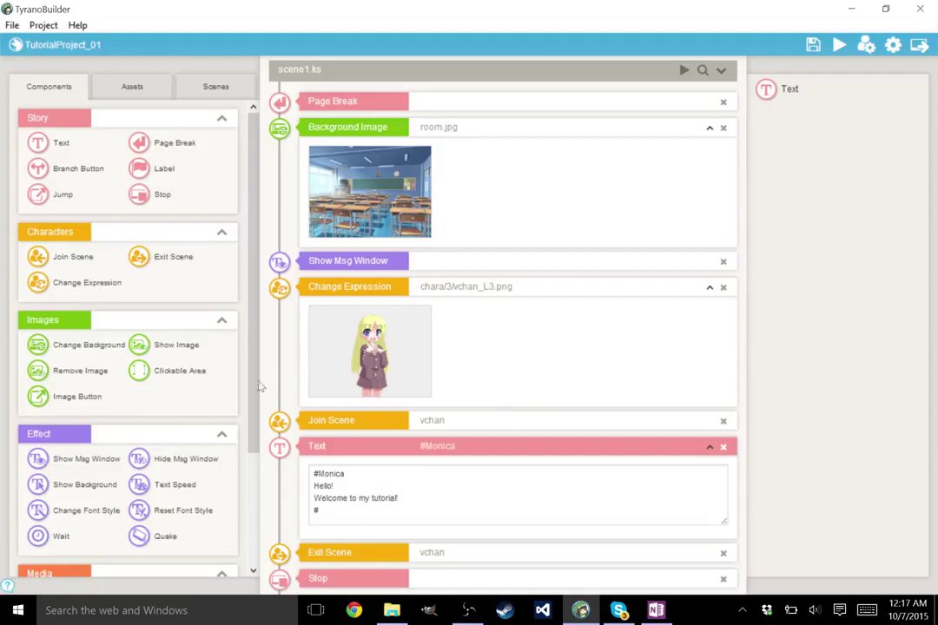
scroll(225, 369, "down", 3)
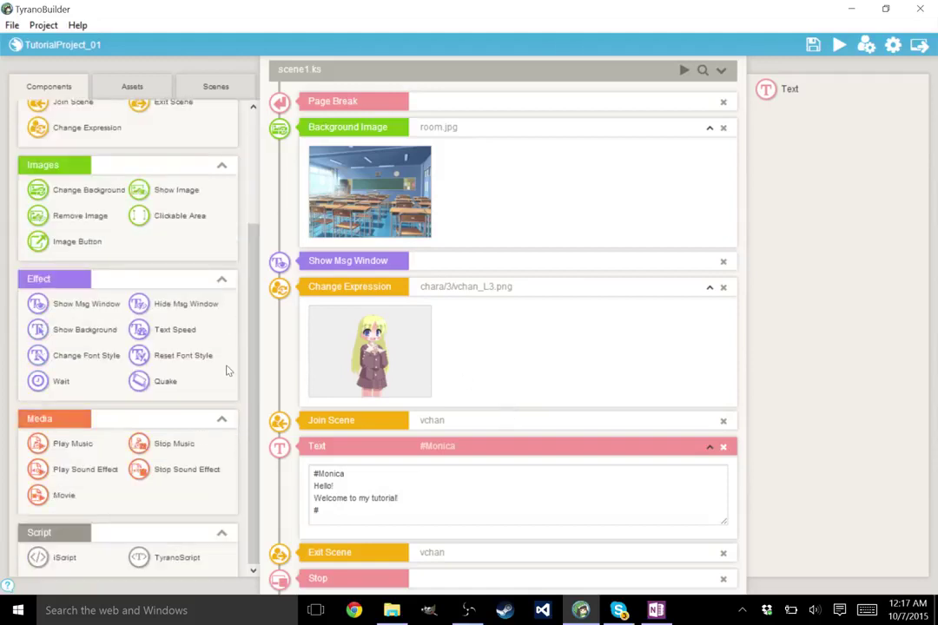
scroll(226, 369, "up", 3)
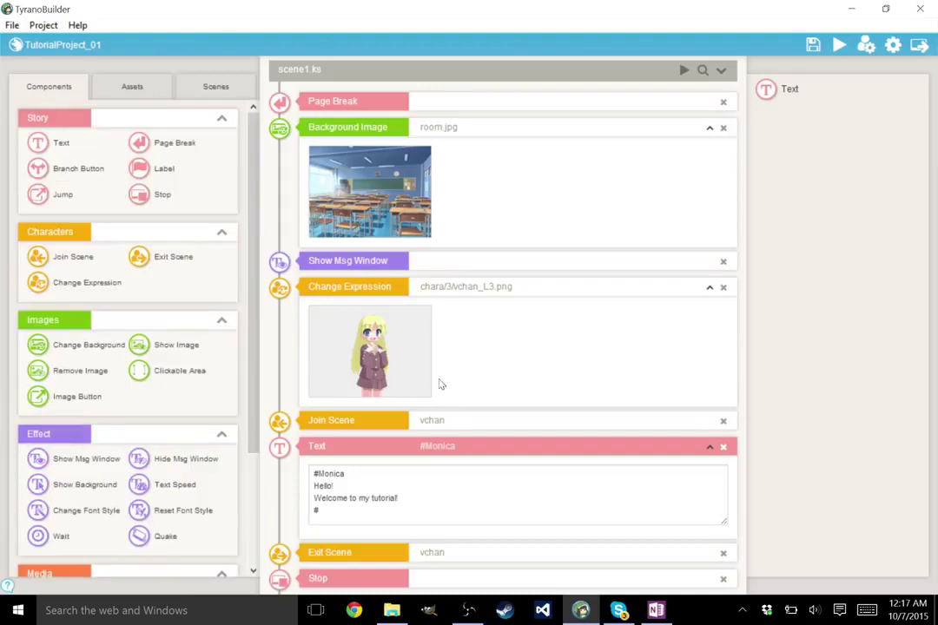
Step: Check the Change Expression and Join Scene settings, then test-play scene1 to see vchan's flipped entrance
left_click(405, 288)
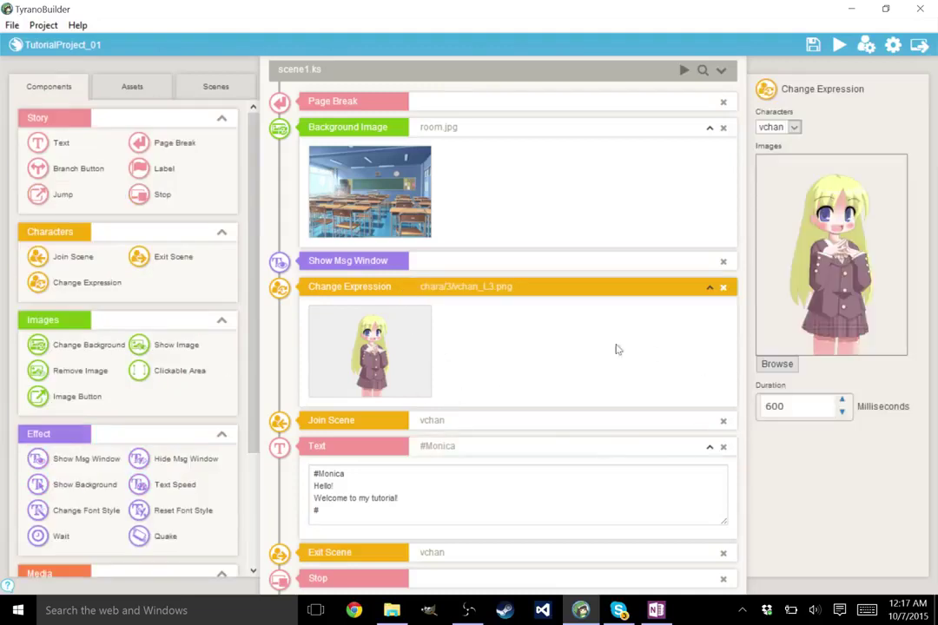
left_click(556, 422)
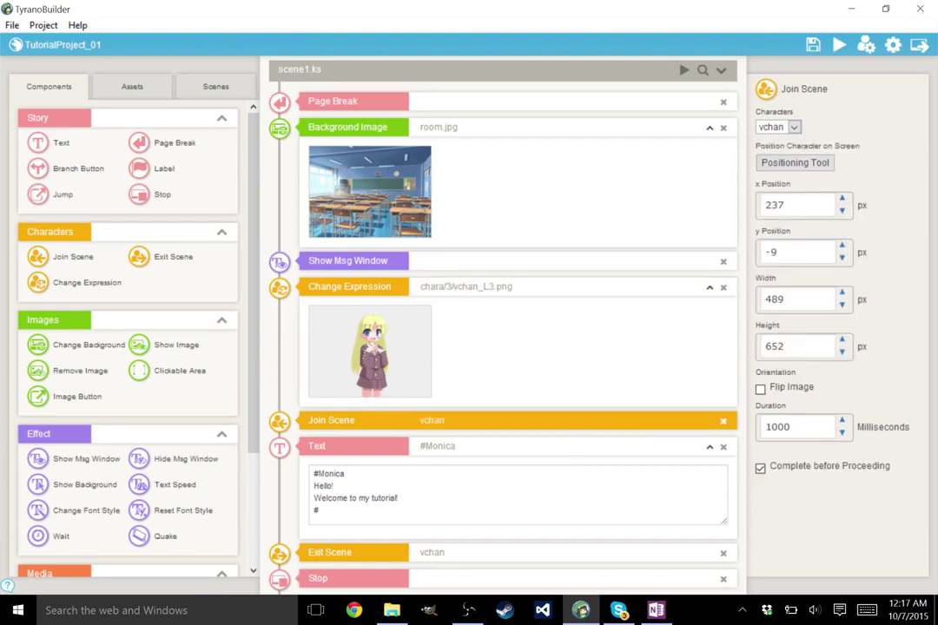
left_click(683, 70)
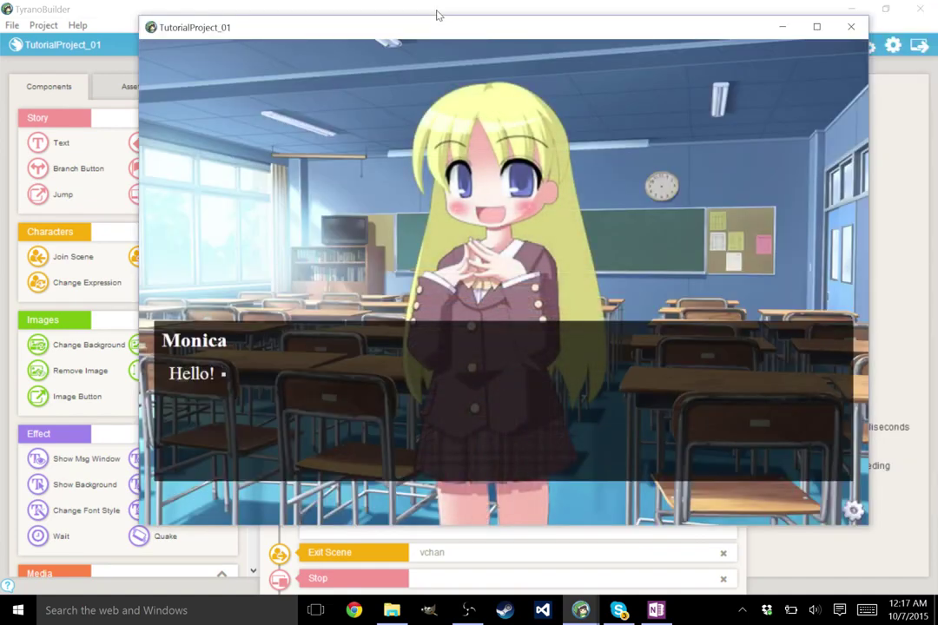
left_click(851, 27)
left_click(48, 26)
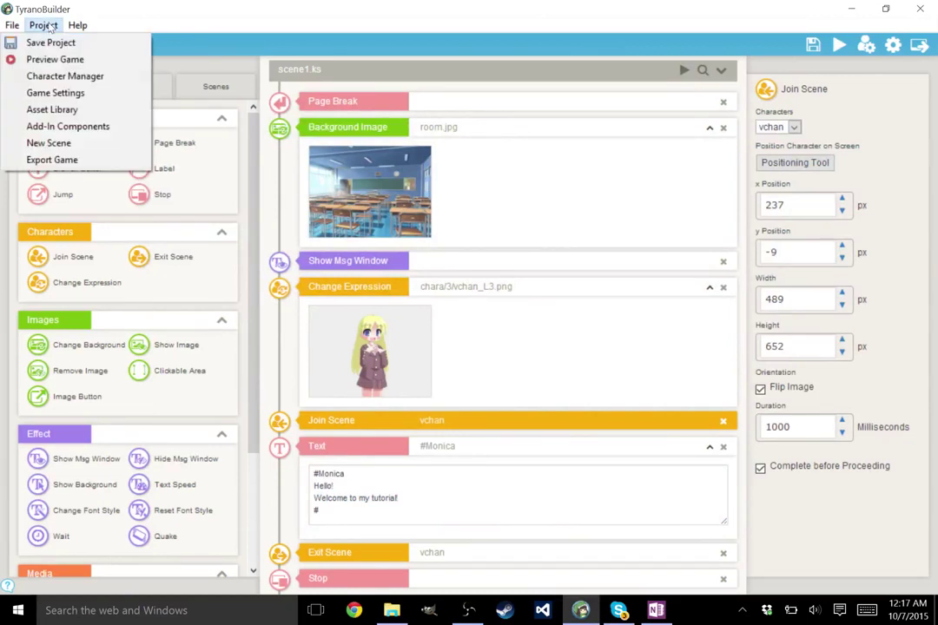
Step: Open the Asset Library from the Project menu and close it without changes
left_click(52, 110)
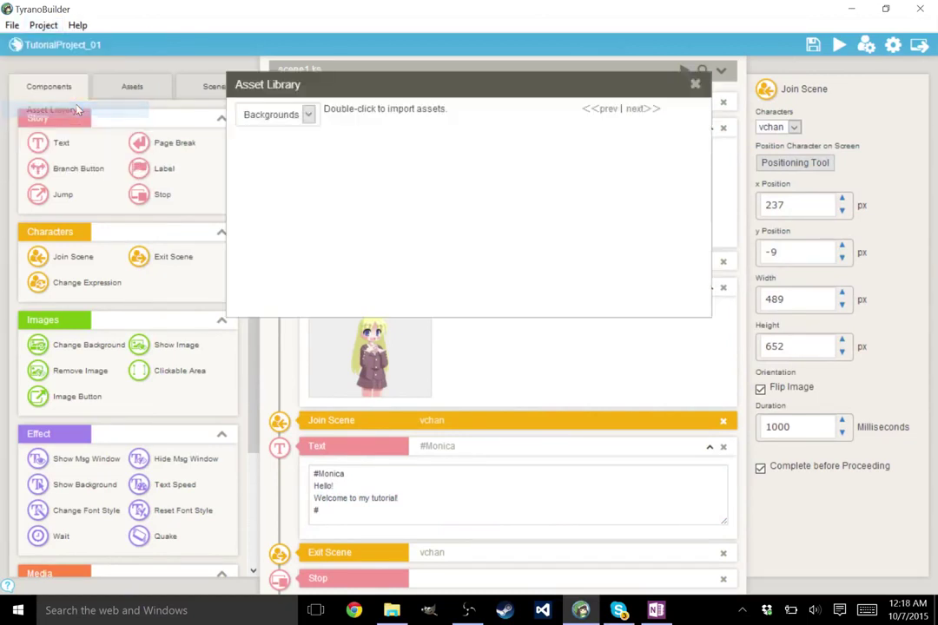
left_click(694, 84)
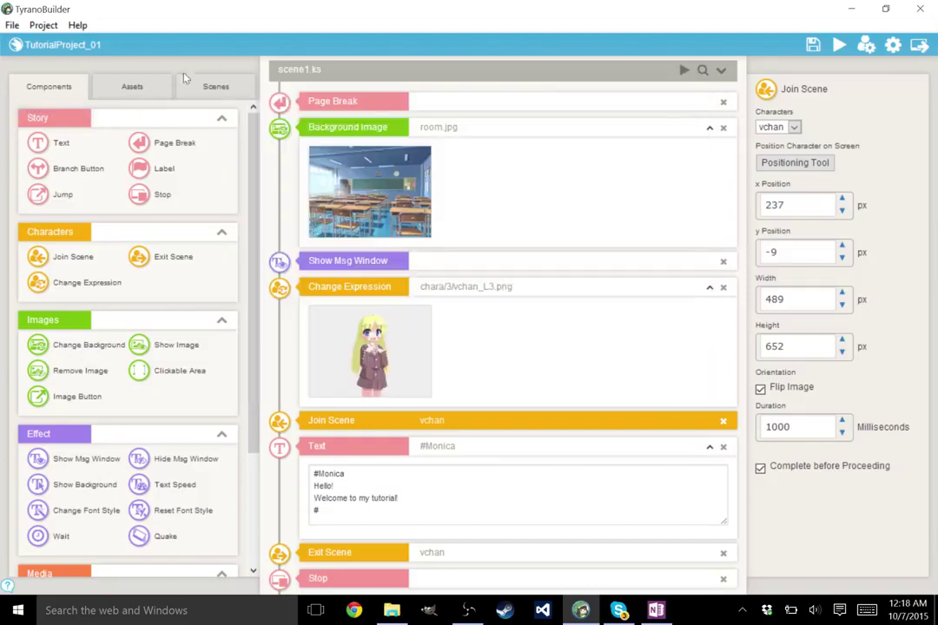
left_click(43, 26)
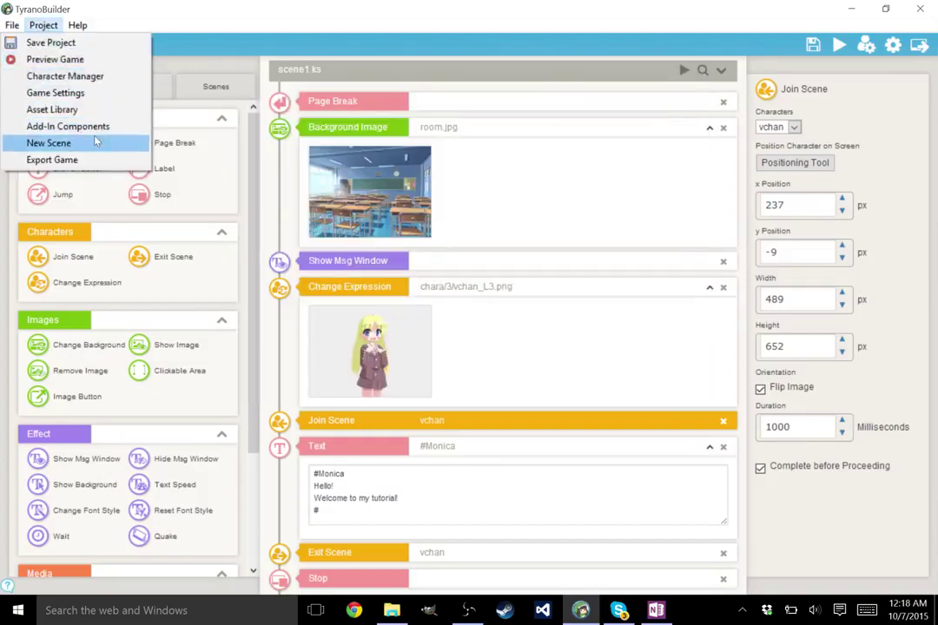
left_click(250, 11)
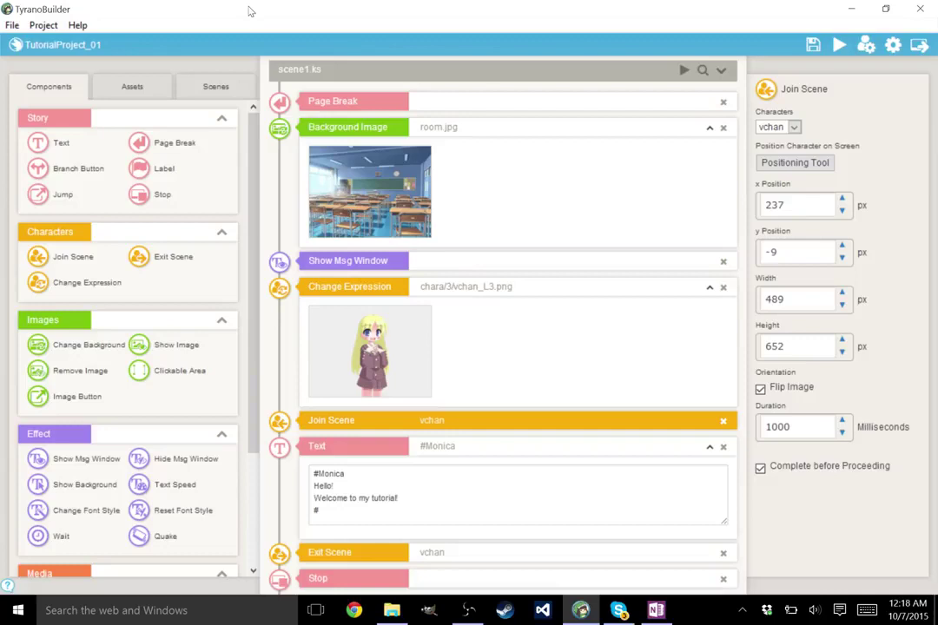
Step: Look at Game Settings without changing anything, then launch the game preview with F5
left_click(43, 26)
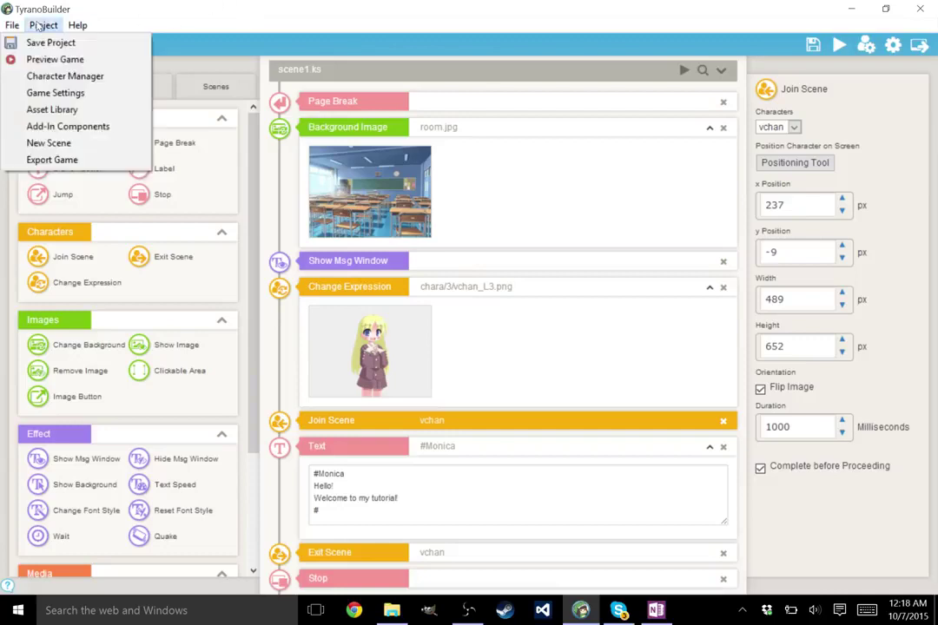
left_click(78, 96)
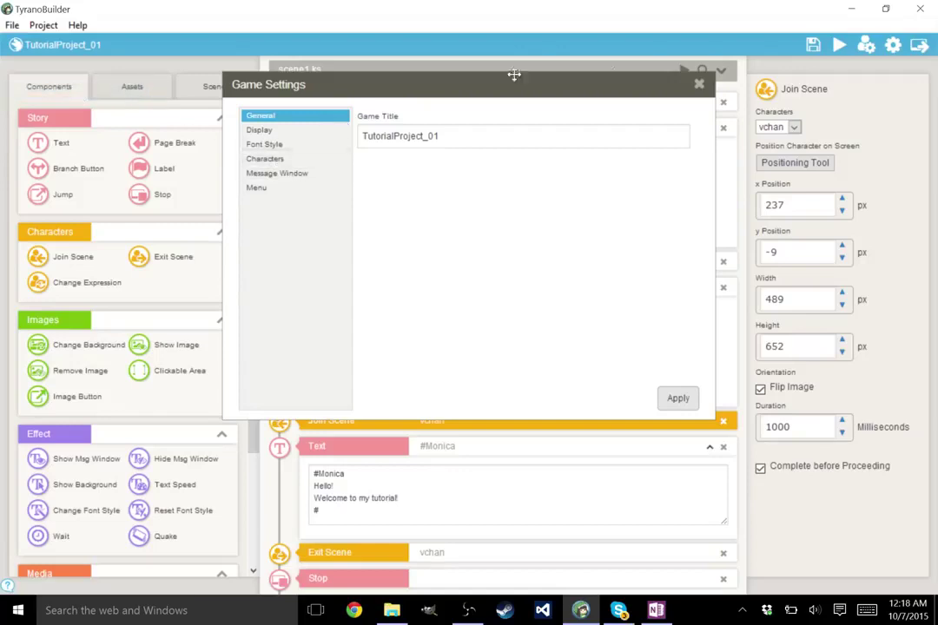
left_click(697, 84)
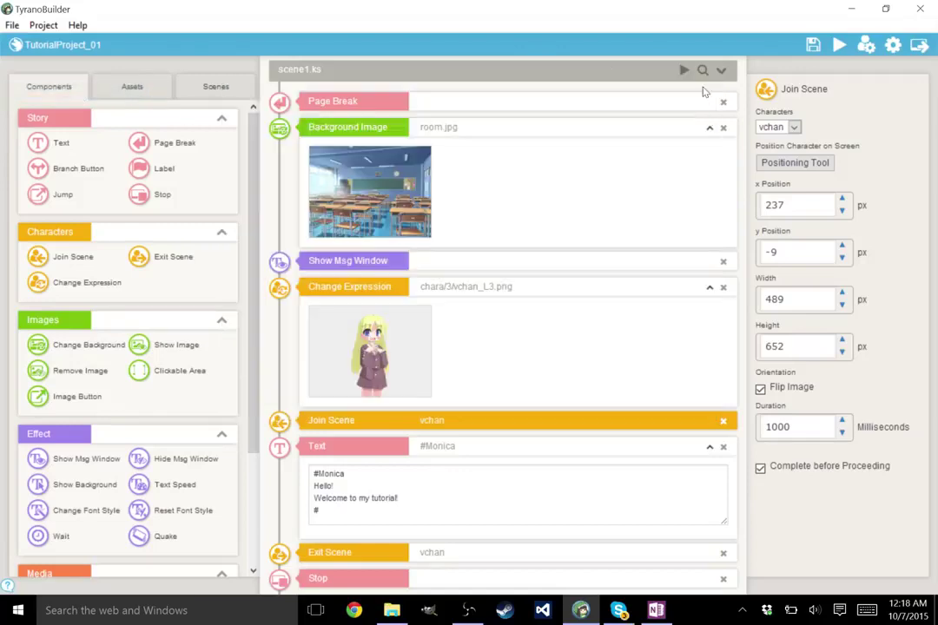
key("F5")
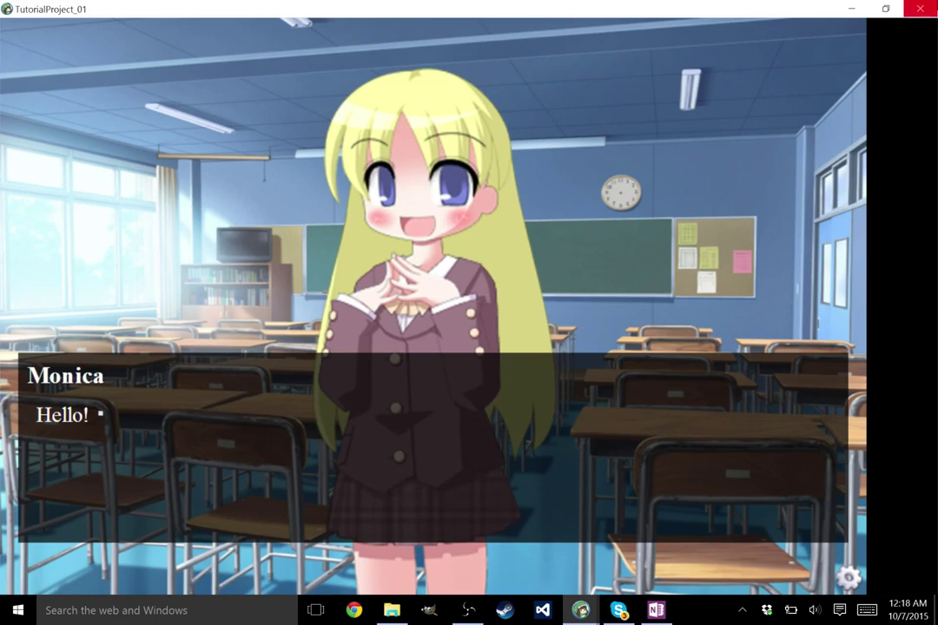
Step: Set Game Settings > Display Screen Mode to 'Adjust to device (entire screen)' and apply it
left_click(920, 9)
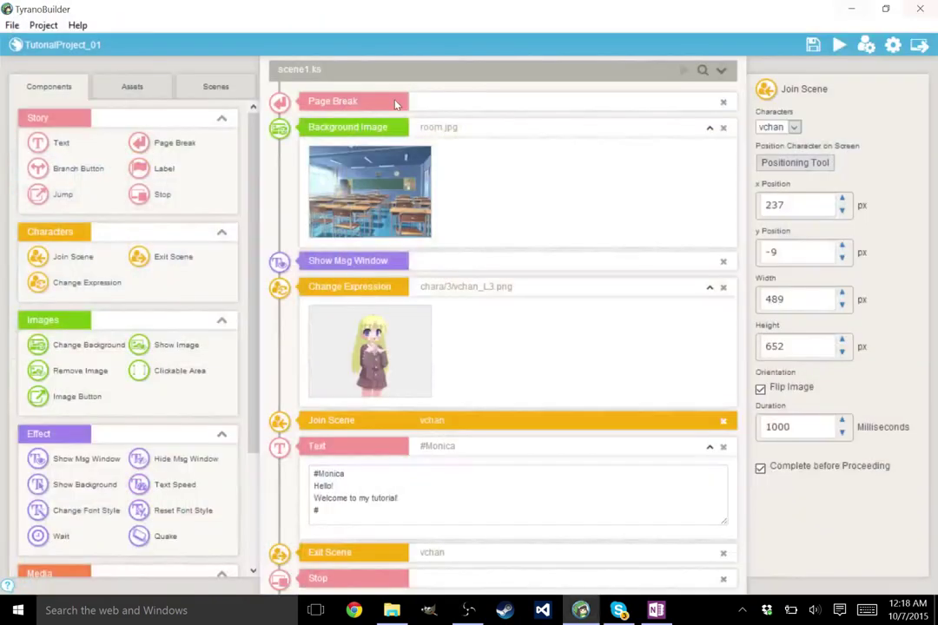
left_click(43, 25)
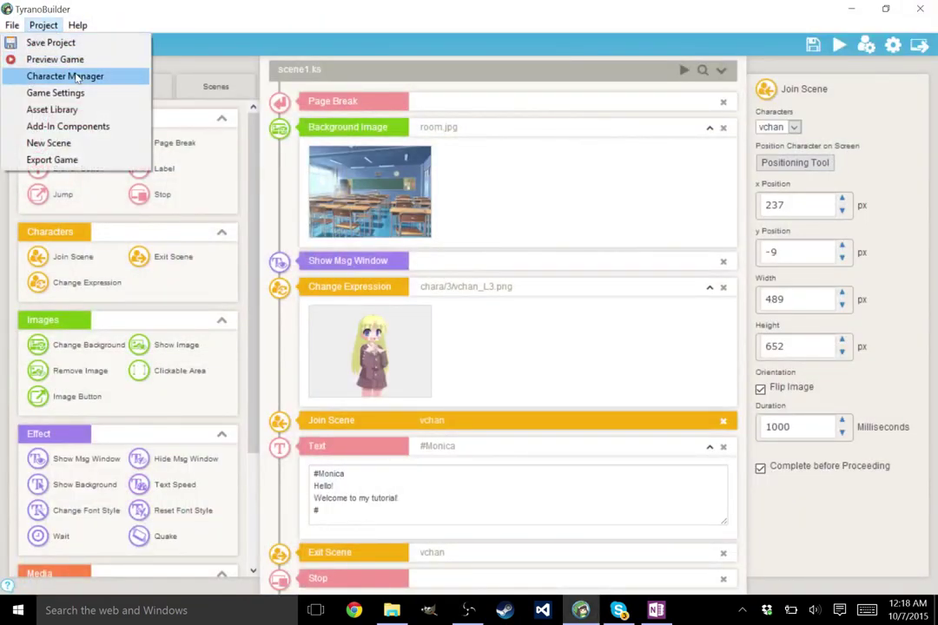
left_click(77, 99)
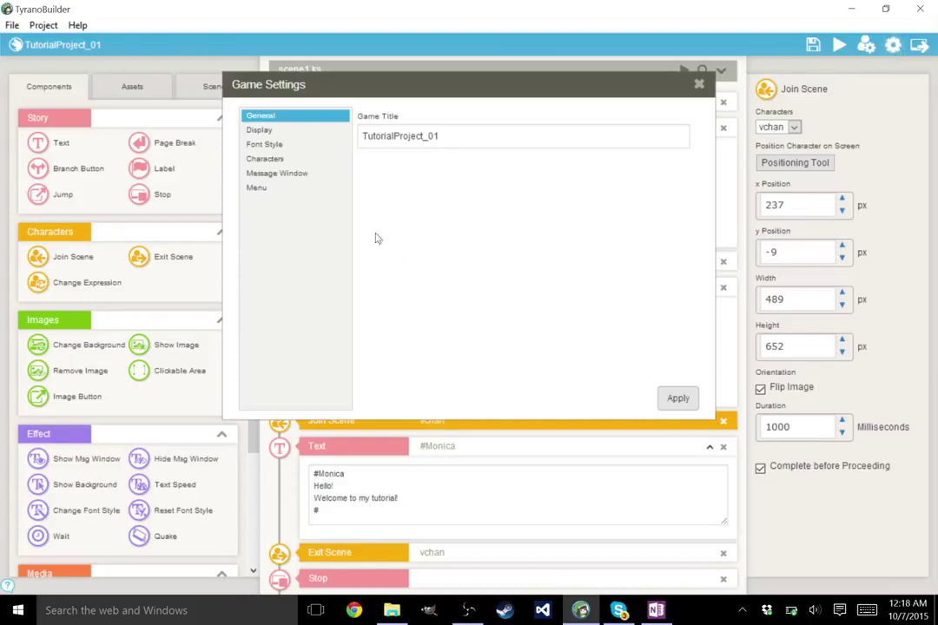
left_click(282, 132)
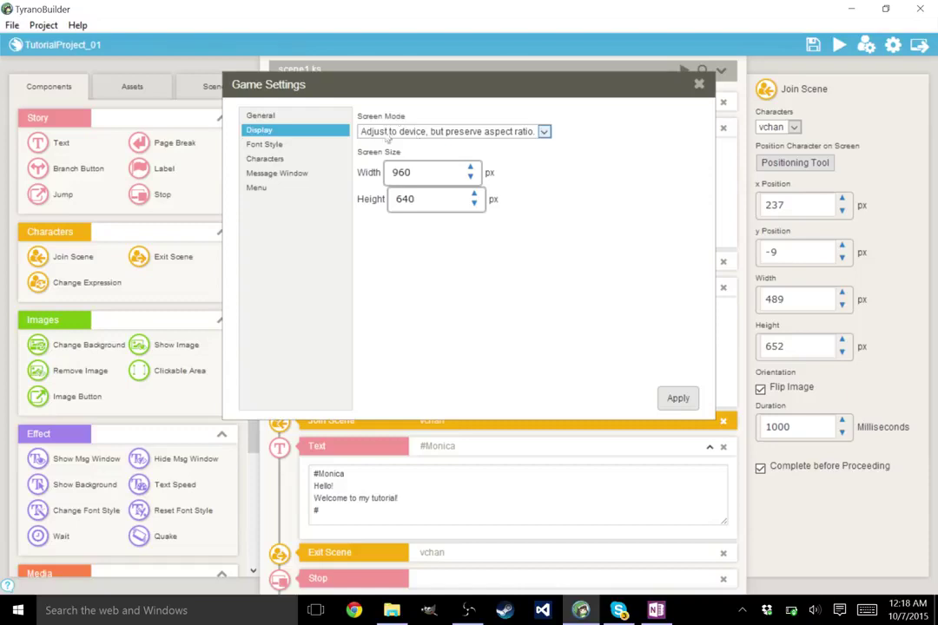
left_click(530, 132)
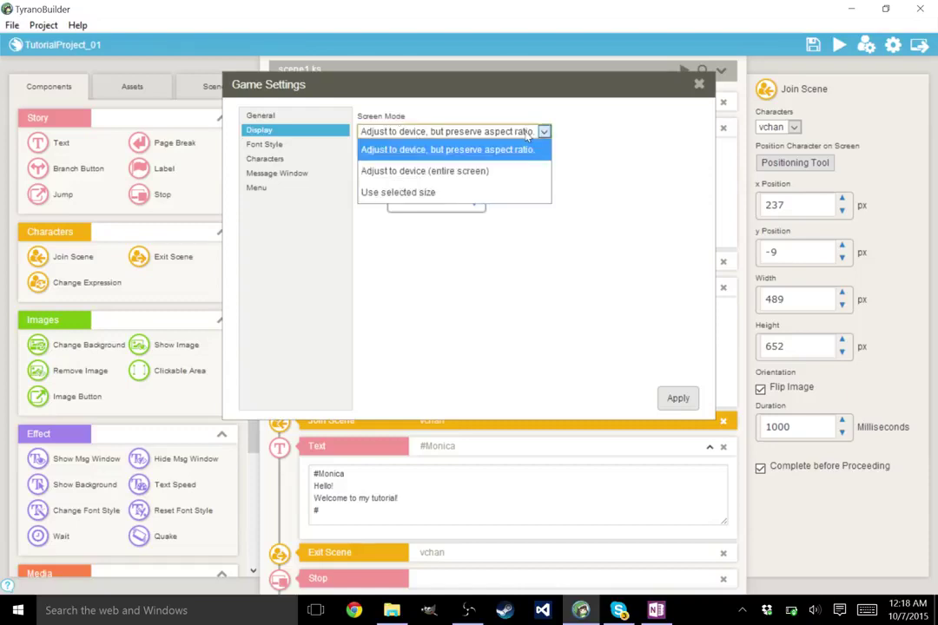
left_click(504, 178)
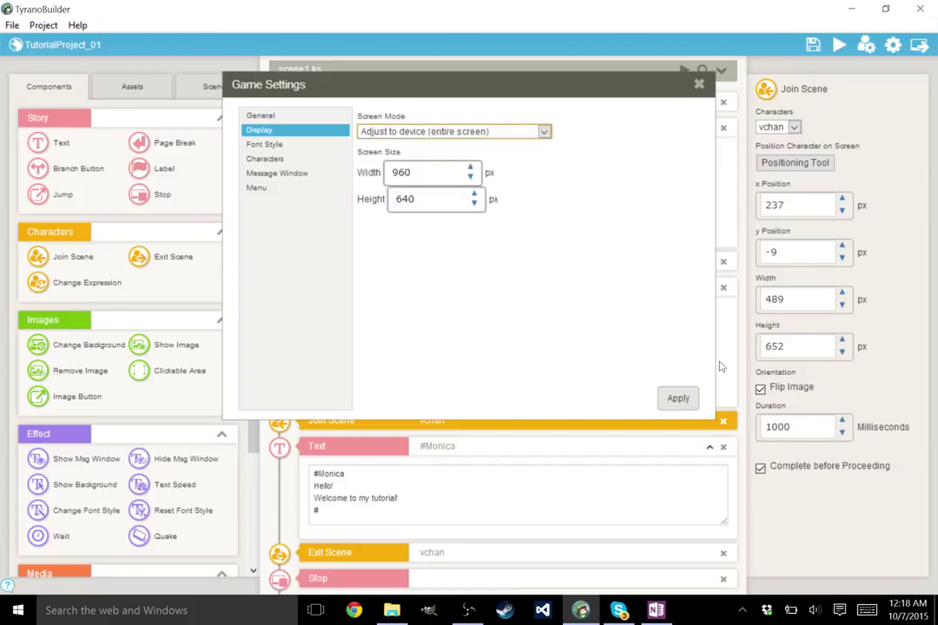
left_click(686, 398)
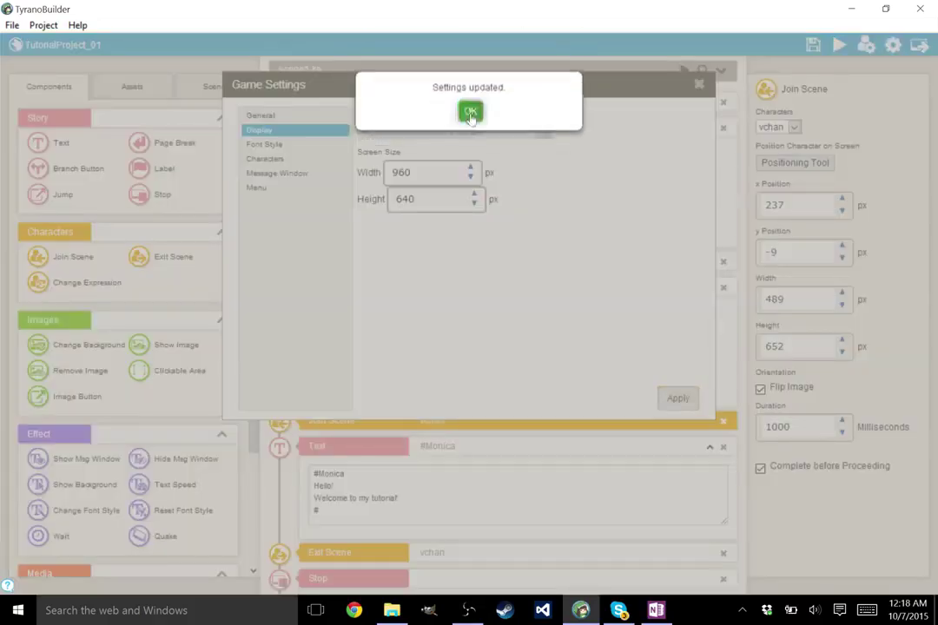
left_click(470, 116)
Step: Start a test play in the new display mode and maximize its window
left_click(698, 84)
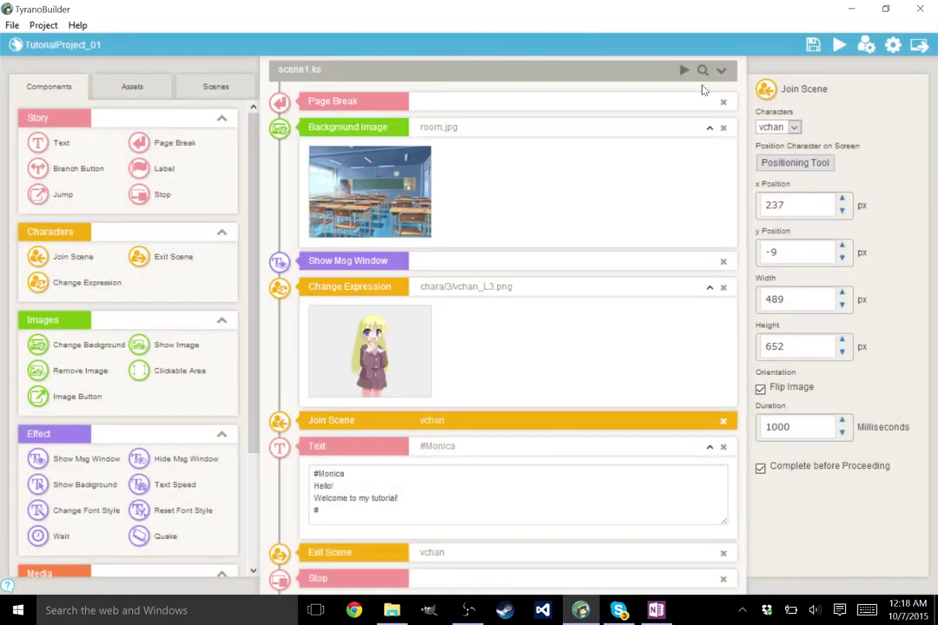
left_click(684, 71)
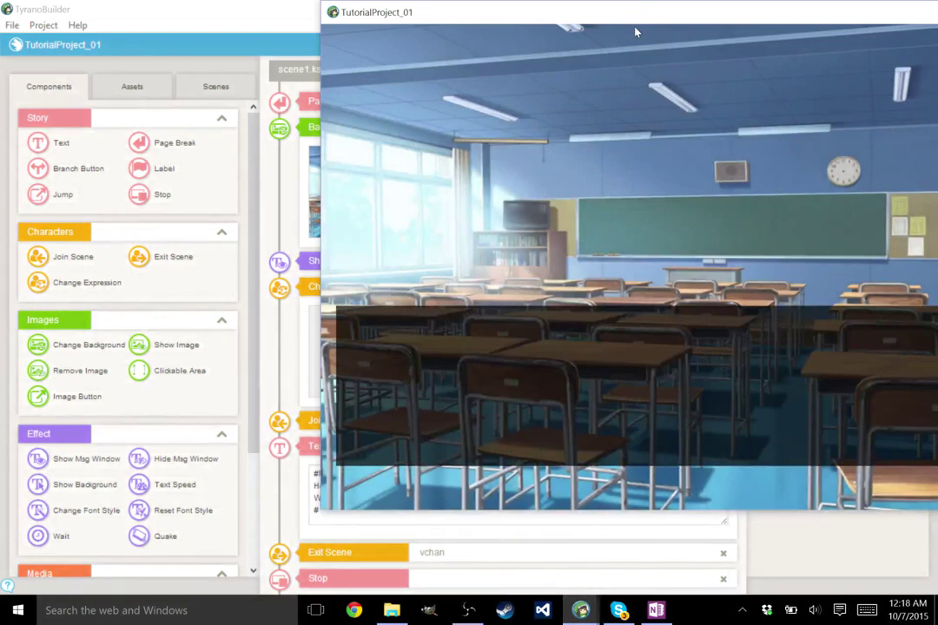
double_click(635, 26)
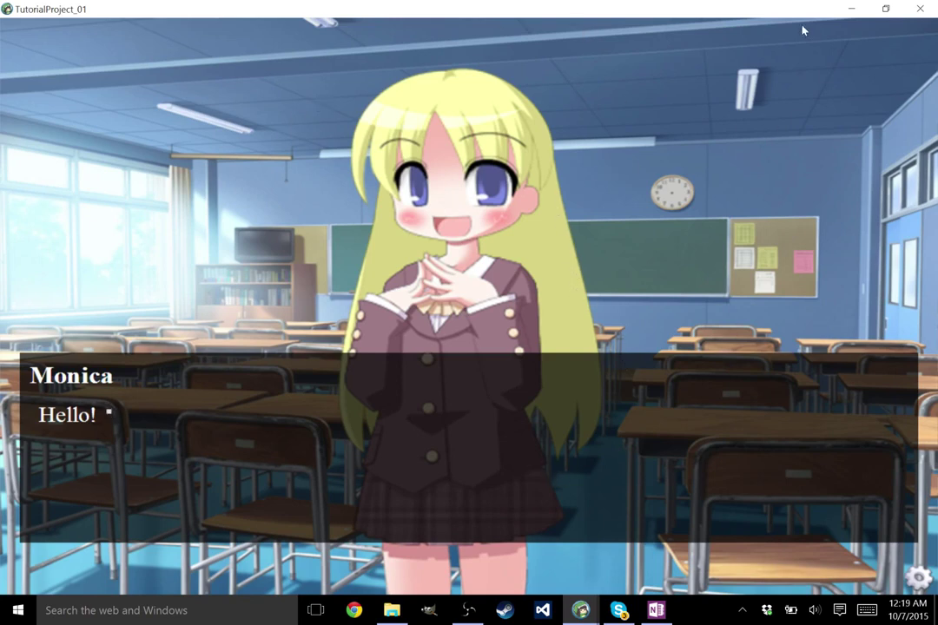
Step: Resize and reposition the preview window, close it, and switch to the OBS window
left_click_drag(786, 11, 695, 25)
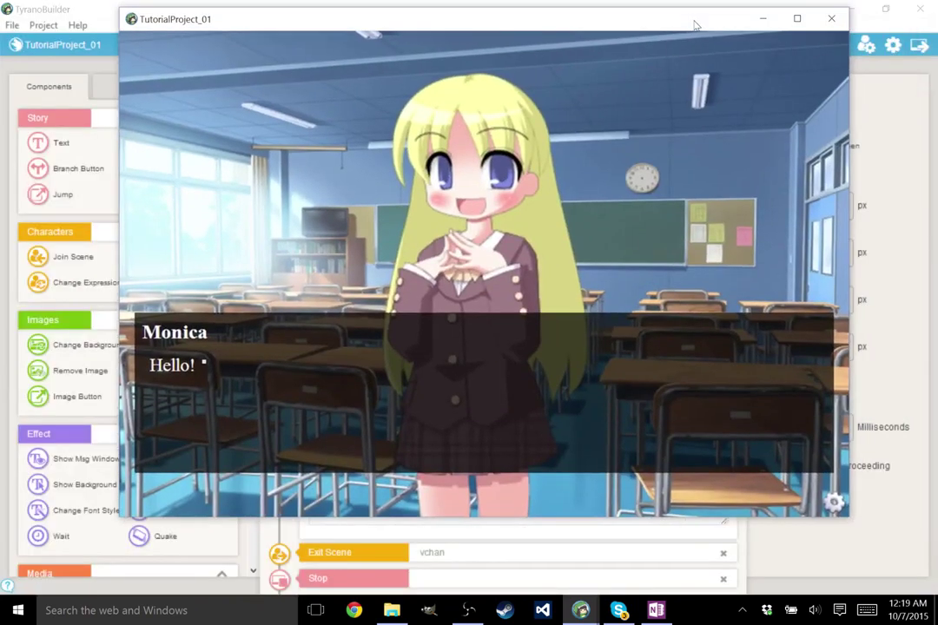
double_click(694, 25)
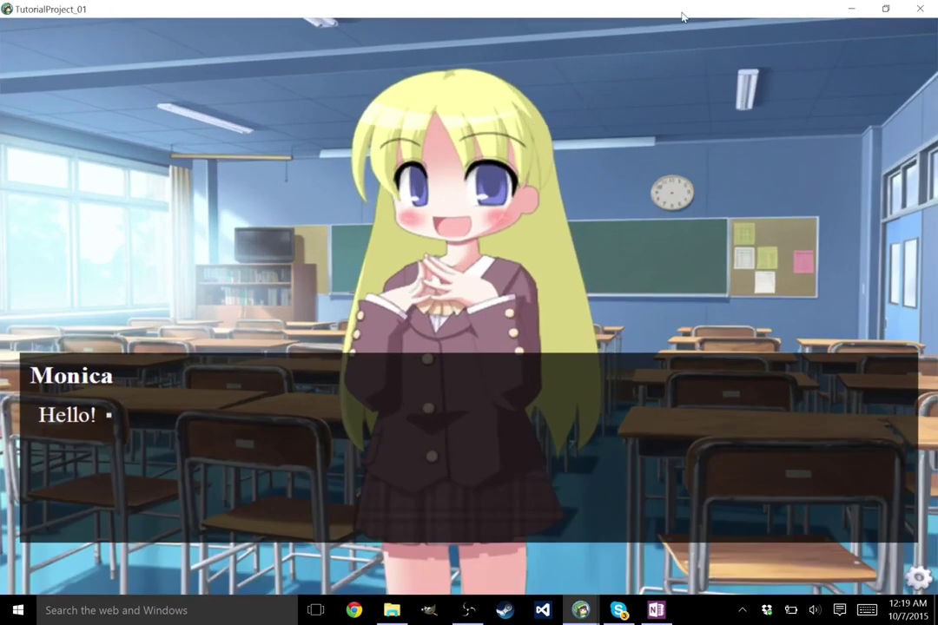
left_click_drag(611, 15, 603, 80)
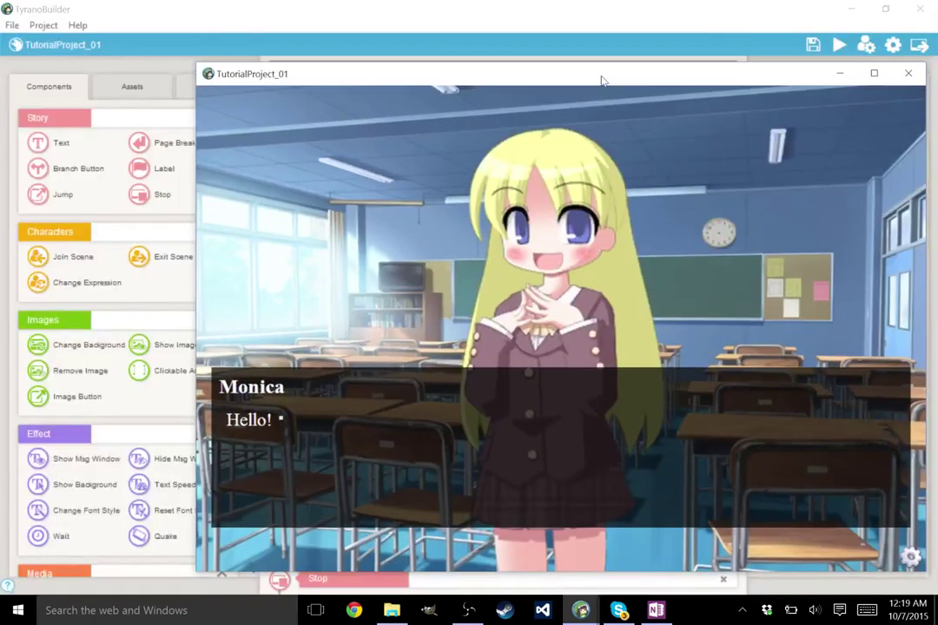
left_click_drag(658, 72, 586, 48)
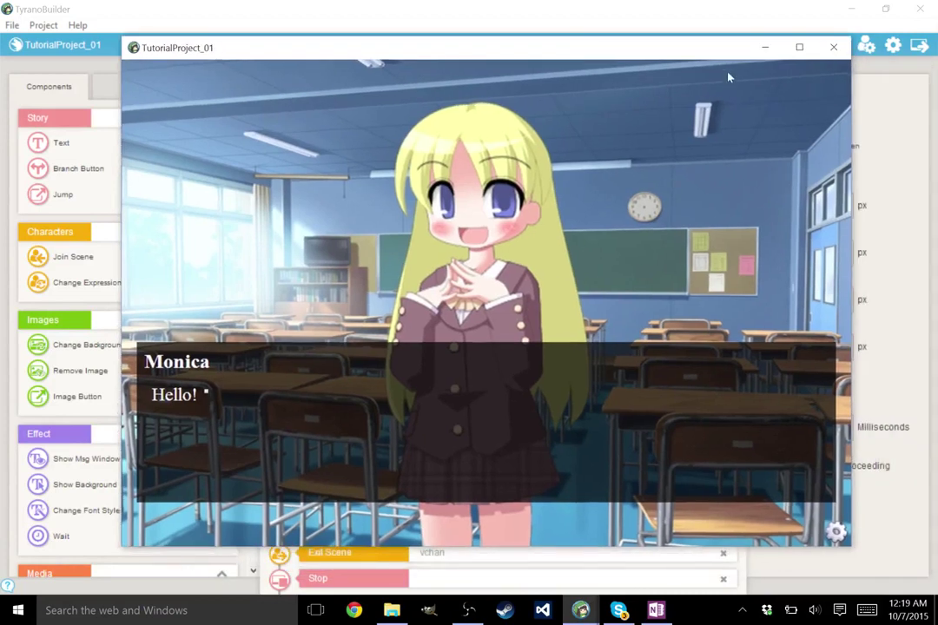
mouse_move(694, 37)
left_mouse_down()
mouse_move(682, 7)
mouse_move(726, 143)
mouse_move(729, 193)
mouse_move(709, 35)
mouse_move(688, 4)
mouse_move(689, 36)
left_mouse_up()
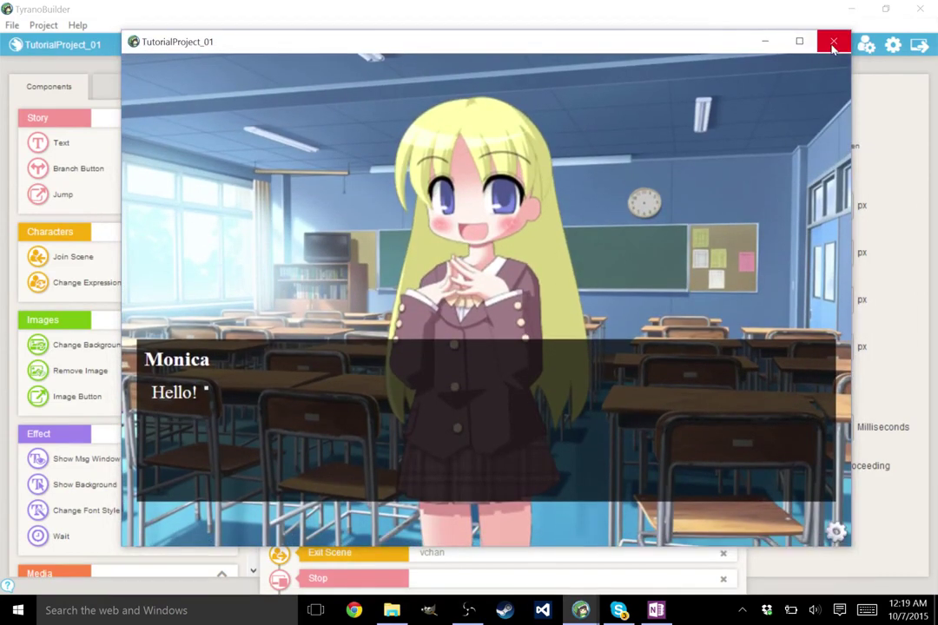
left_click(832, 41)
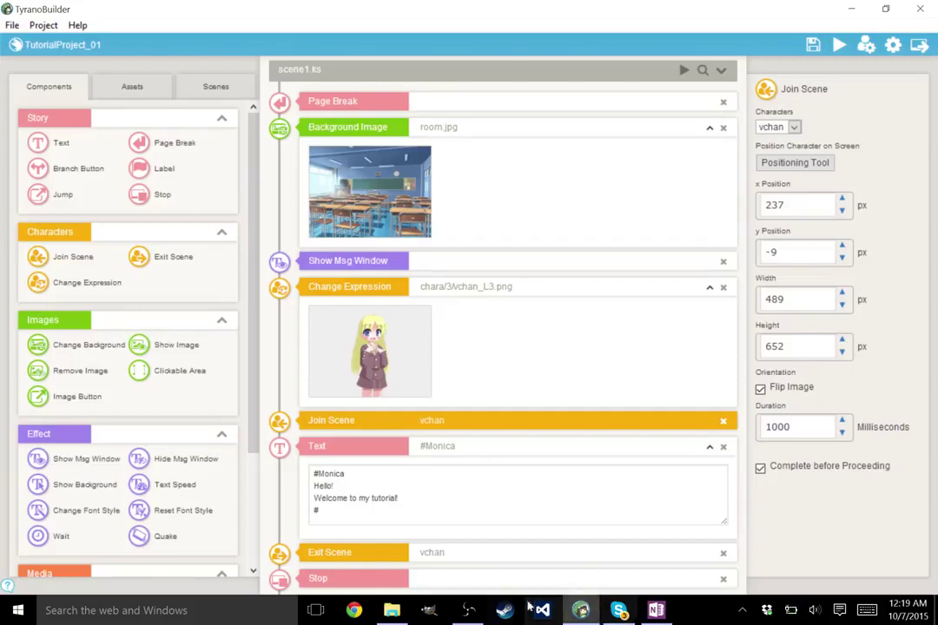
left_click(467, 611)
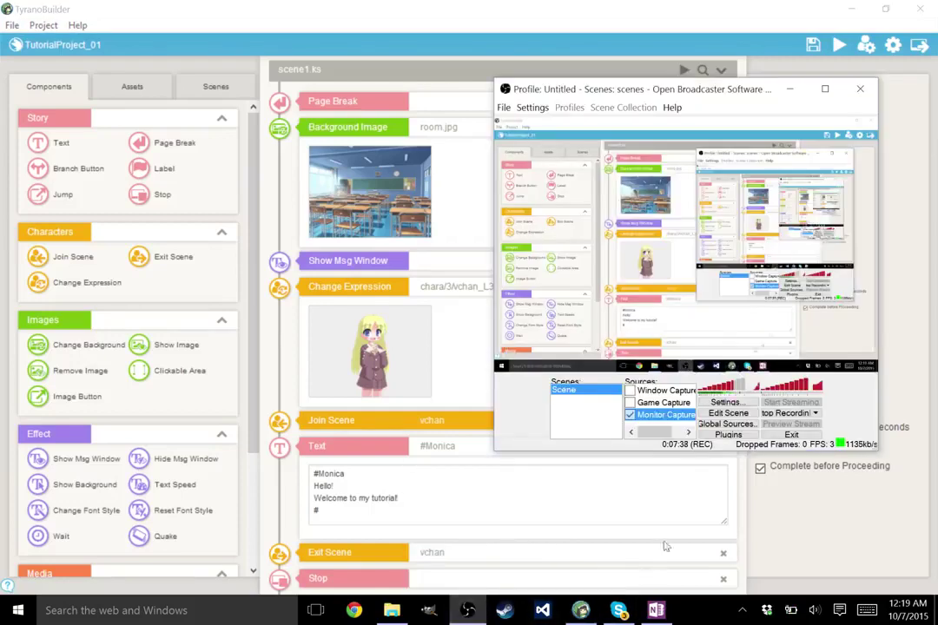